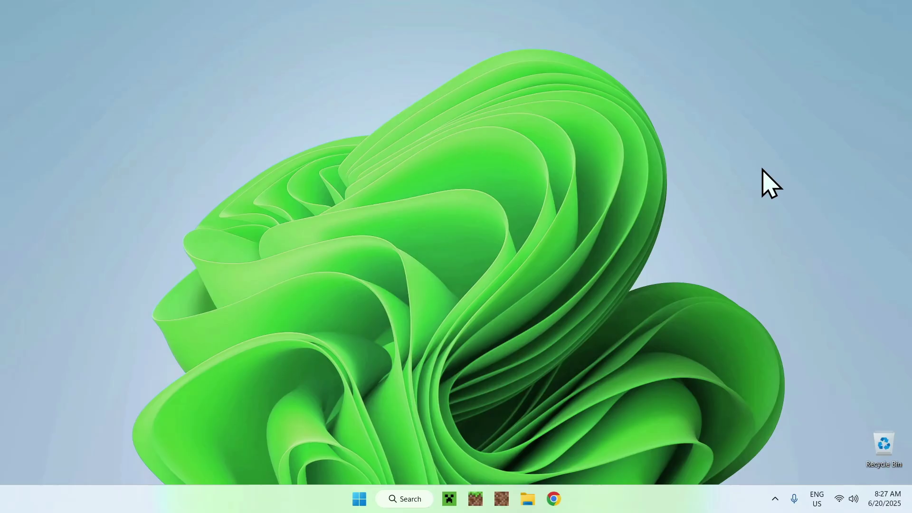
Launch Chrome and search Google for 'Minecraft Forge'.
{"action": "left_click", "coordinate": [552, 498]}
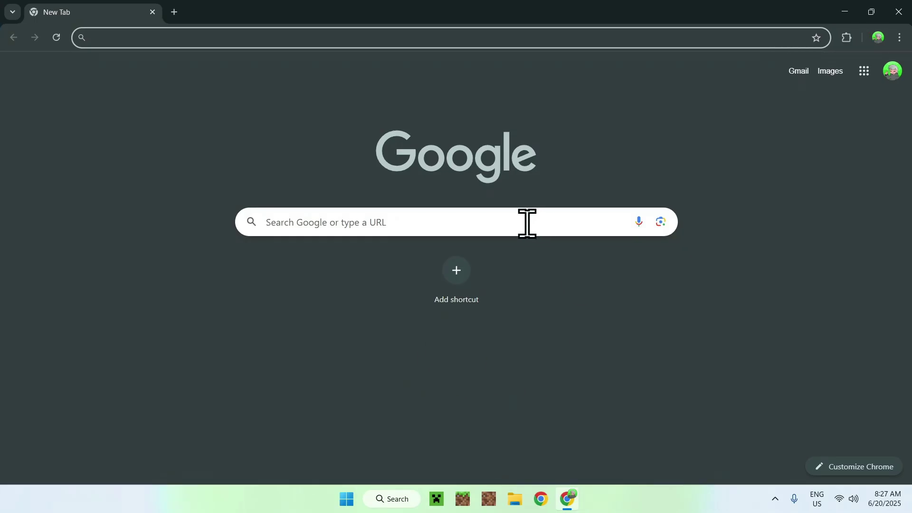
{"action": "left_click", "coordinate": [527, 223]}
{"action": "type", "text": "M"}
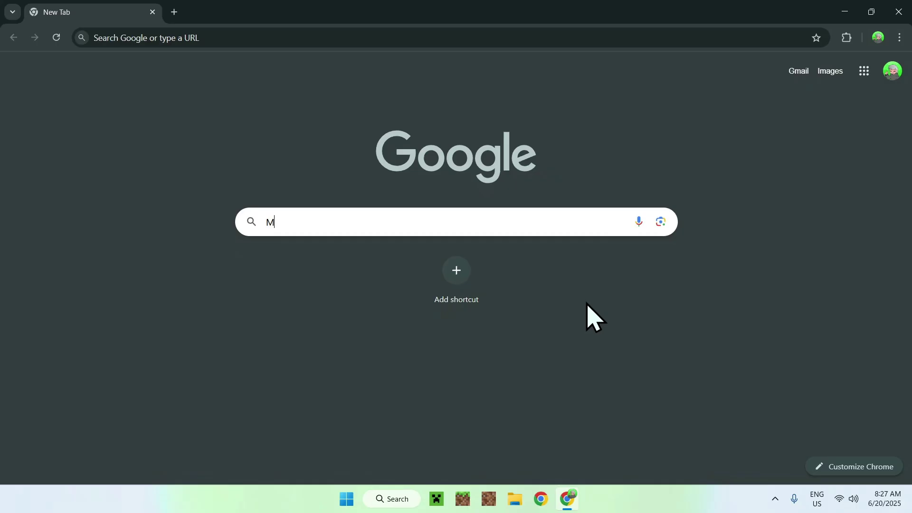
{"action": "type", "text": "inecraft Forge"}
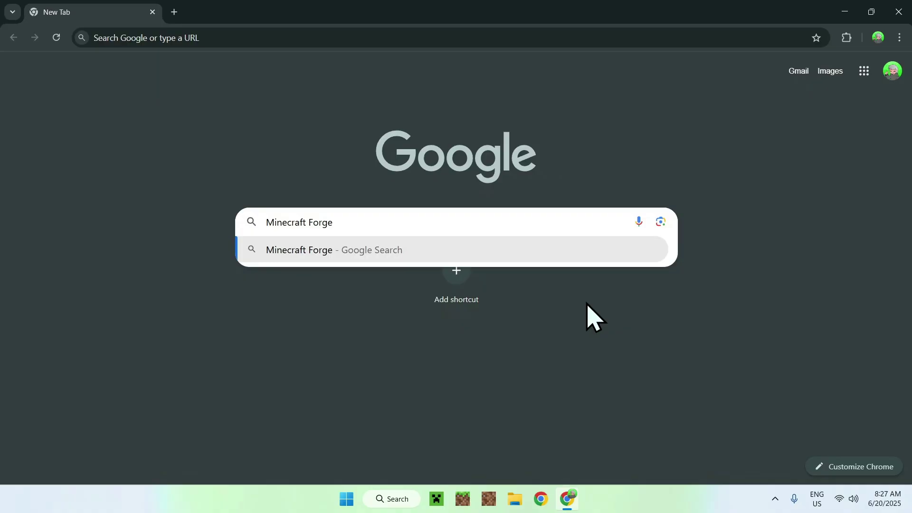
{"action": "key", "text": "Return"}
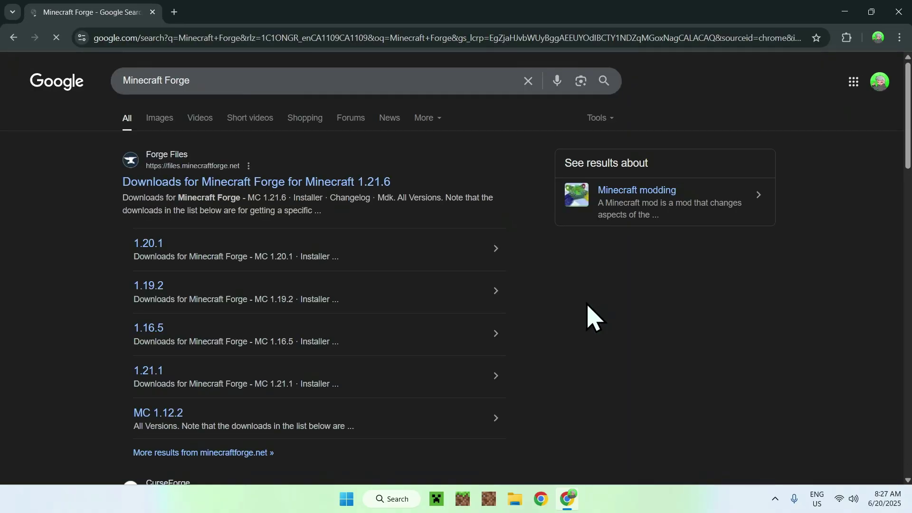
From the Forge 1.21.6 downloads page, download the 56.0.4 installer, skipping the ad.
{"action": "left_click", "coordinate": [205, 183]}
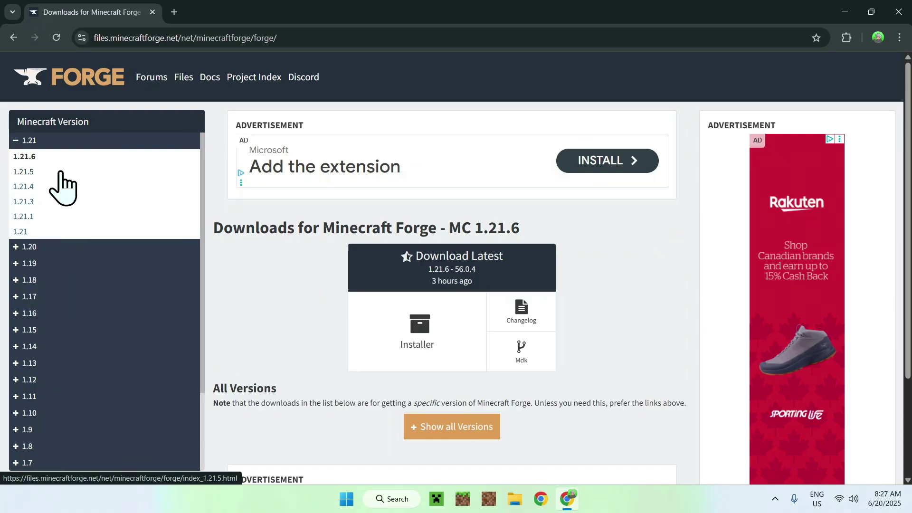
{"action": "left_click", "coordinate": [26, 248]}
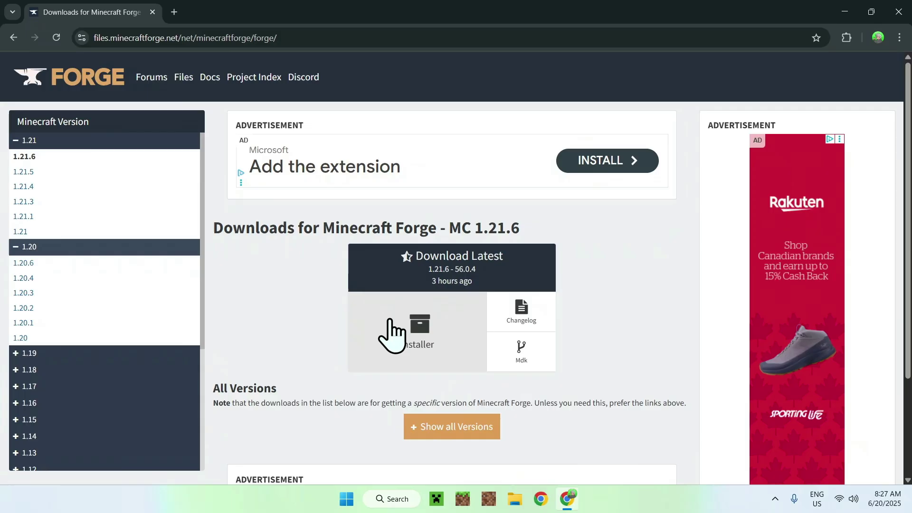
{"action": "left_click", "coordinate": [427, 317]}
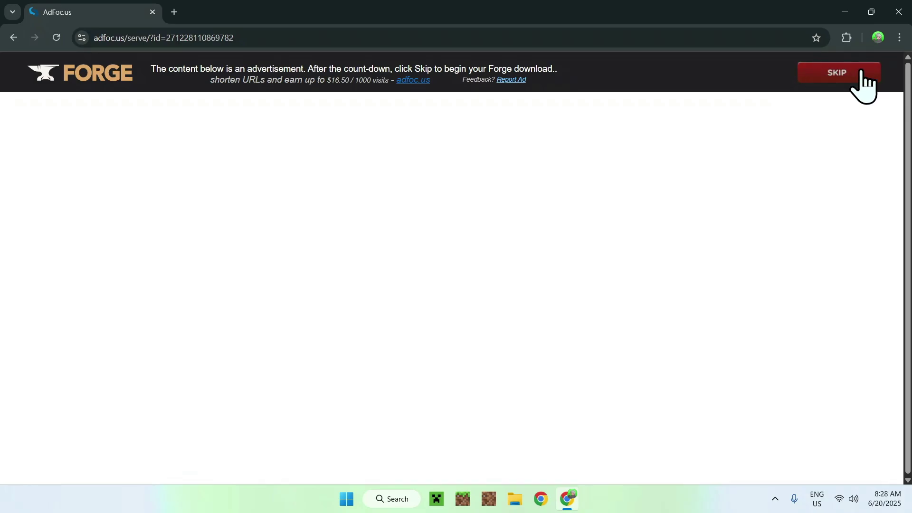
{"action": "left_click", "coordinate": [834, 75]}
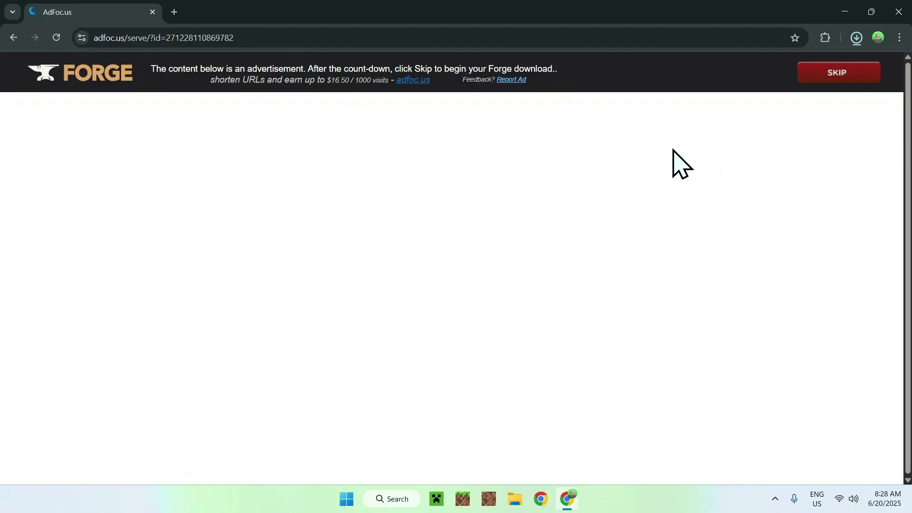
Confirm the Forge installer downloaded, then search Google for 'JDK 24' in a new tab.
{"action": "left_click", "coordinate": [856, 38]}
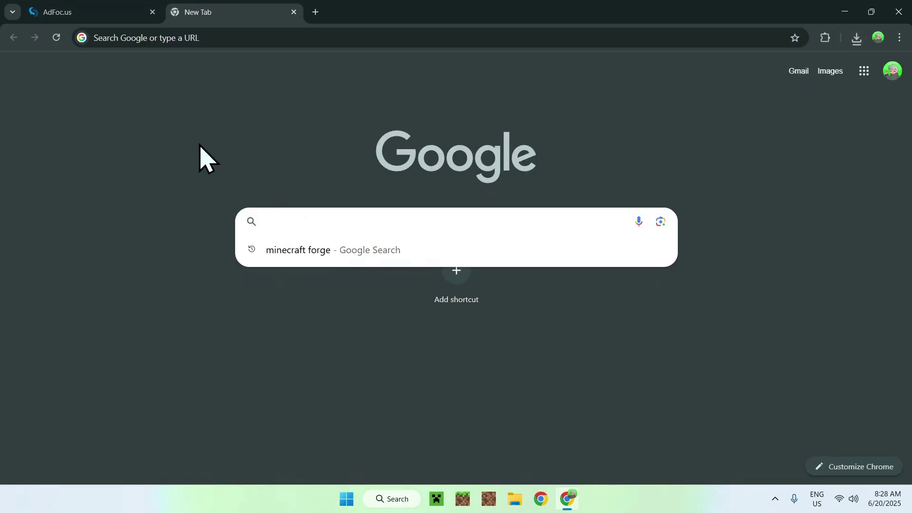
{"action": "type", "text": "JDK 24"}
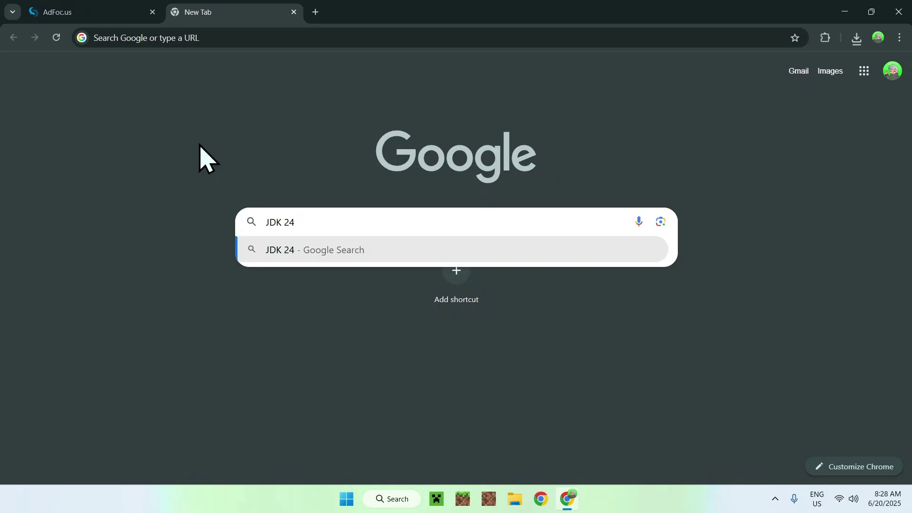
{"action": "key", "text": "Return"}
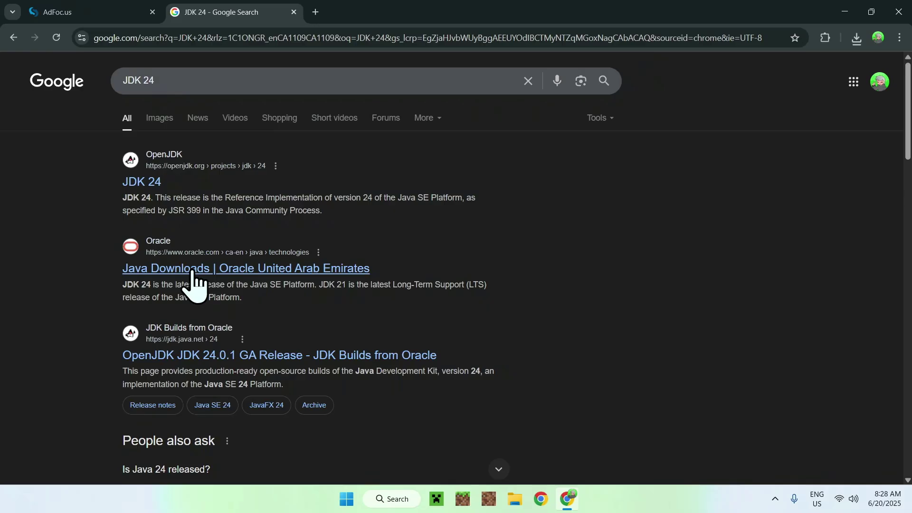
Open Oracle's Java Downloads, accept all cookies, and show the JDK 24 Windows downloads.
{"action": "left_click", "coordinate": [217, 268]}
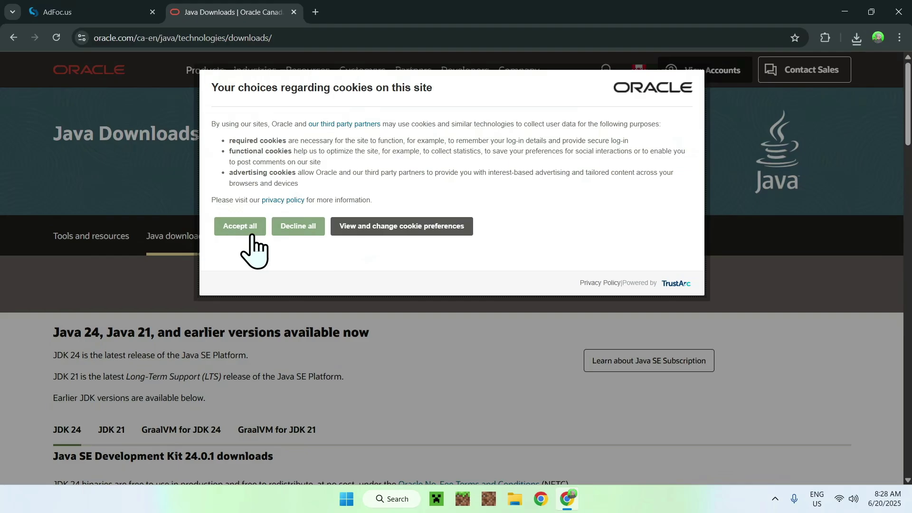
{"action": "left_click", "coordinate": [247, 227]}
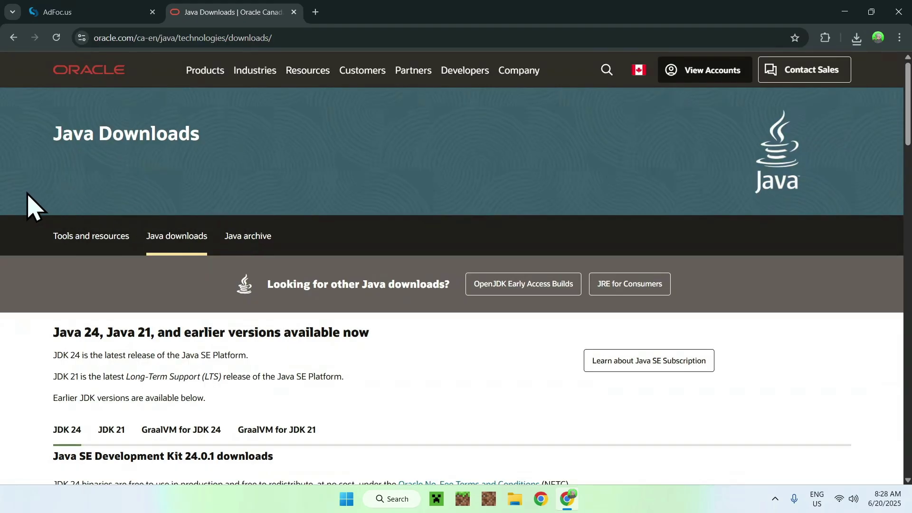
{"action": "scroll", "coordinate": [27, 199], "scroll_direction": "down", "scroll_amount": 3}
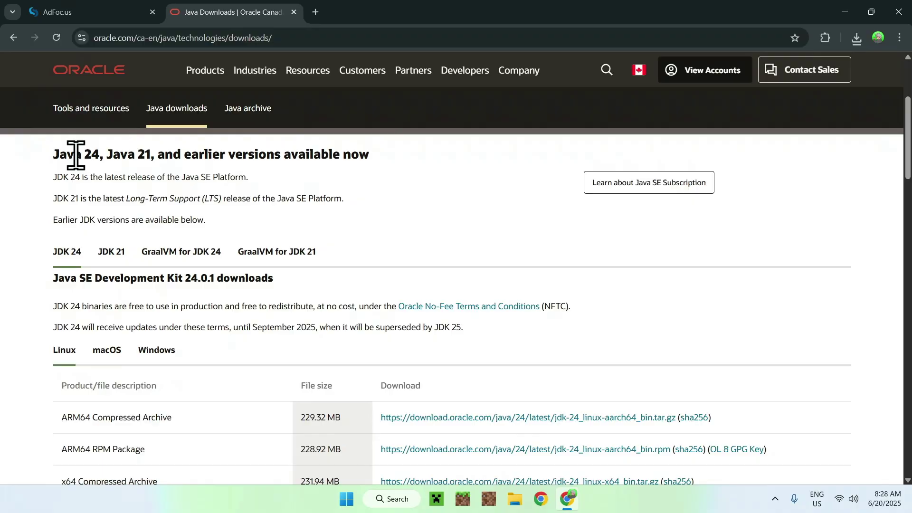
{"action": "left_click", "coordinate": [153, 351]}
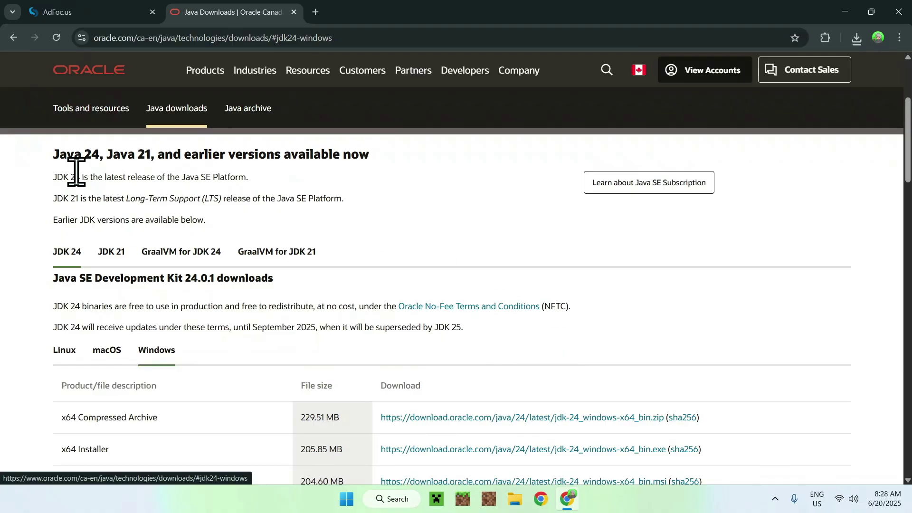
{"action": "left_click", "coordinate": [857, 39]}
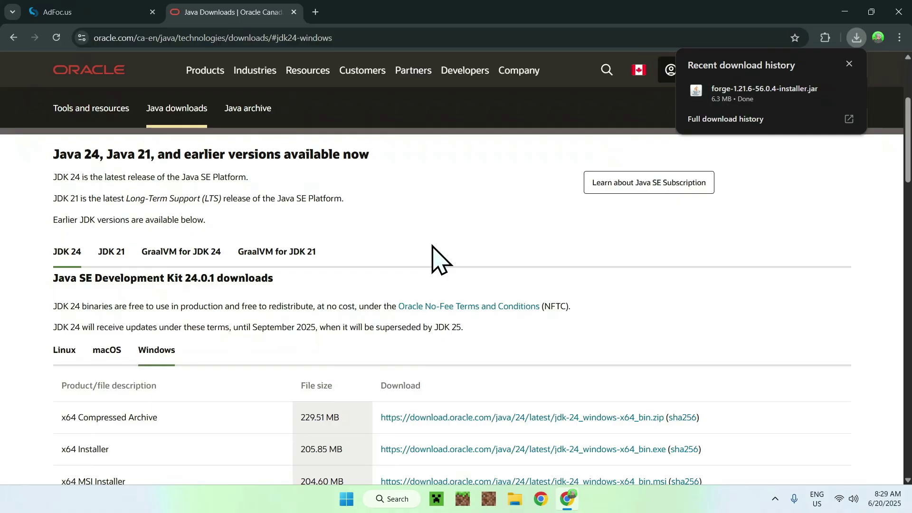
Search Google for Modrinth in a new tab and open the Modrinth website.
{"action": "left_click", "coordinate": [315, 12]}
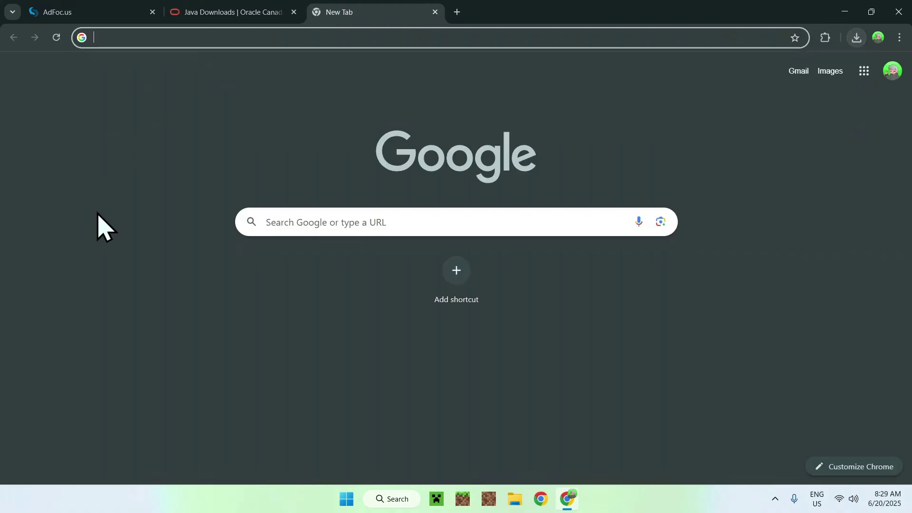
{"action": "left_click", "coordinate": [289, 228]}
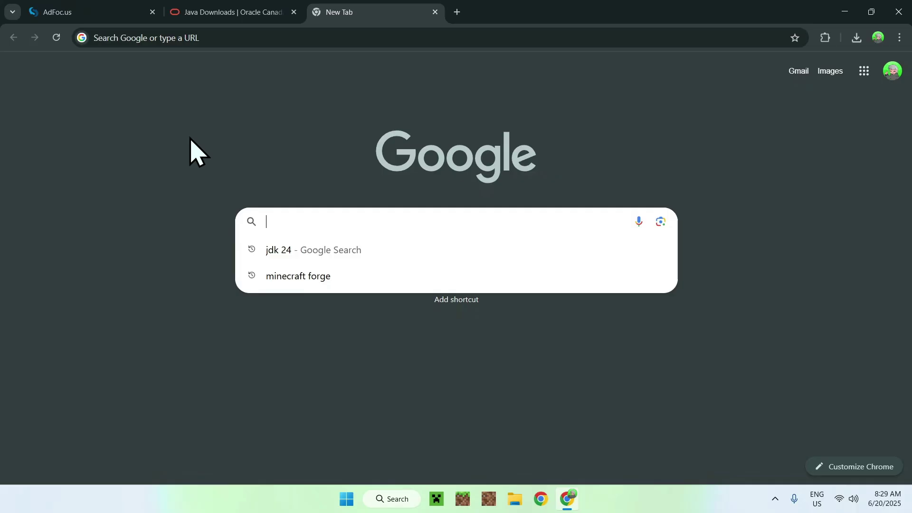
{"action": "type", "text": "Modrinth"}
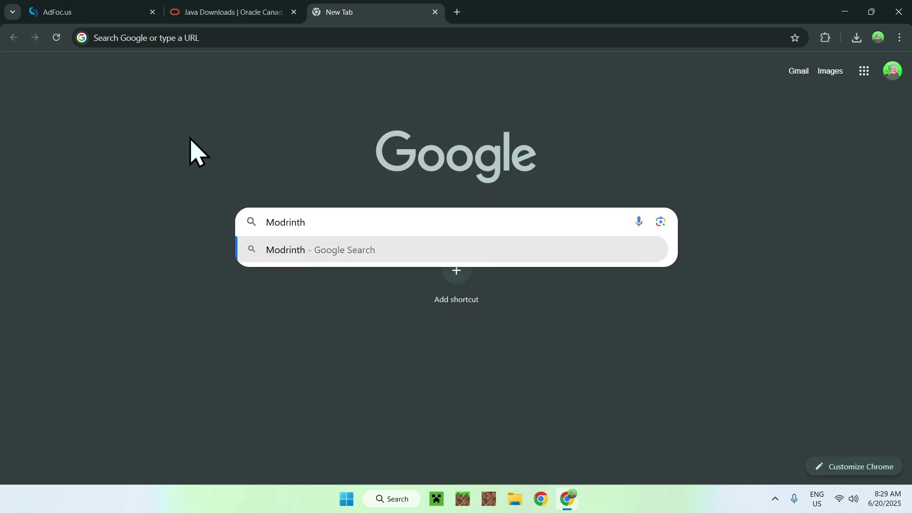
{"action": "key", "text": "Return"}
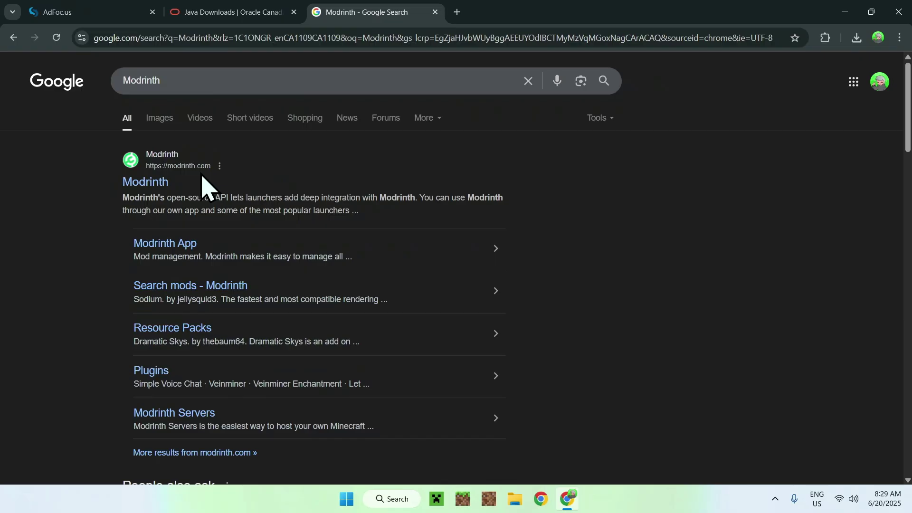
{"action": "left_click", "coordinate": [147, 184]}
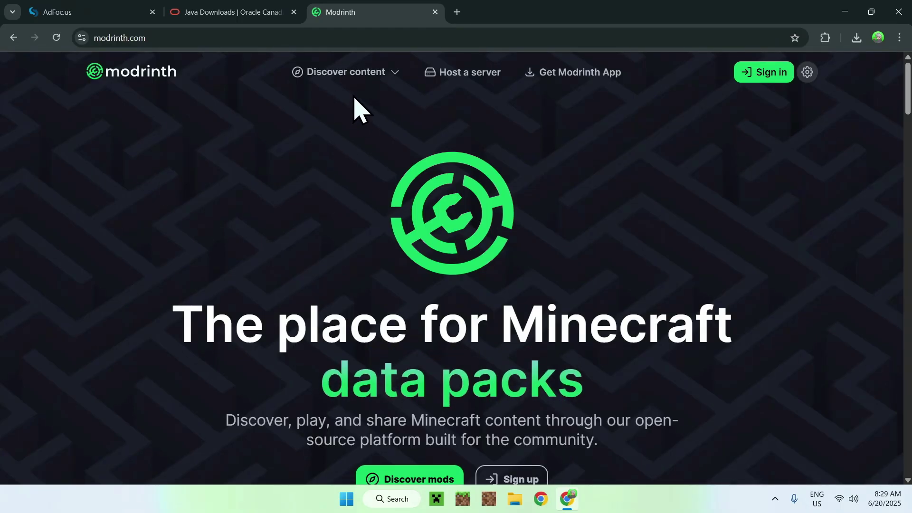
Browse Modrinth mods filtered to 1.21.6 and Forge, scrolling until Physics Mod appears.
{"action": "left_click", "coordinate": [335, 72]}
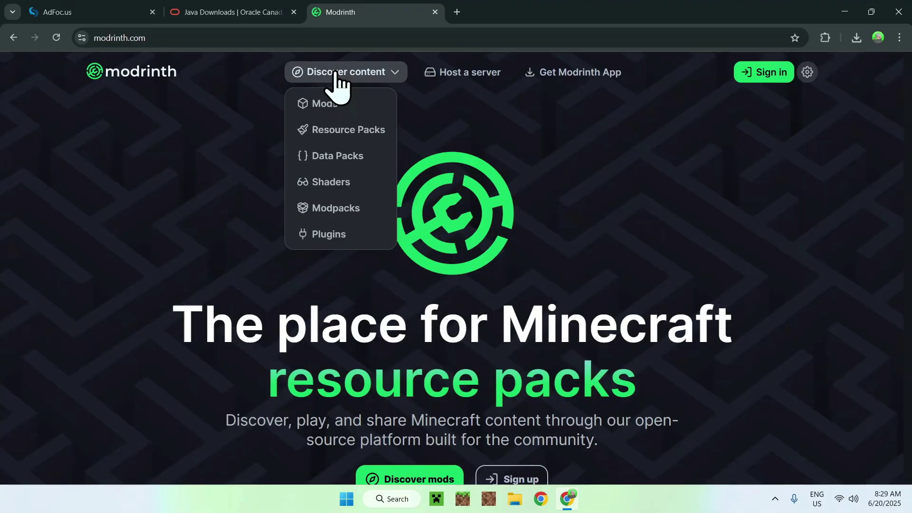
{"action": "left_click", "coordinate": [368, 106]}
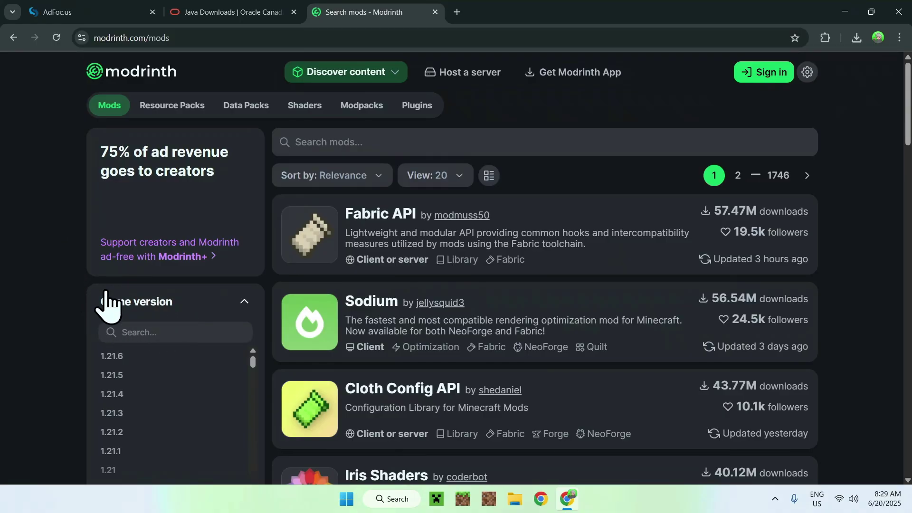
{"action": "left_click", "coordinate": [170, 357]}
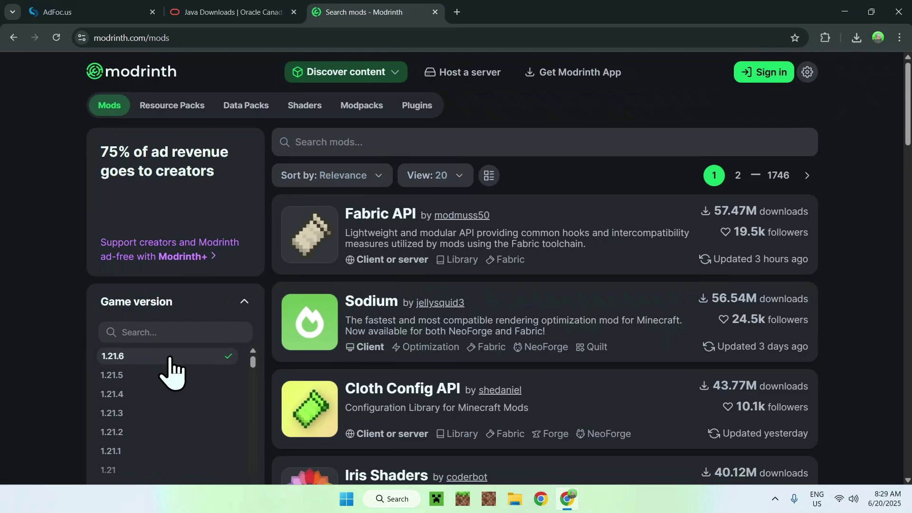
{"action": "scroll", "coordinate": [22, 331], "scroll_direction": "down", "scroll_amount": 5}
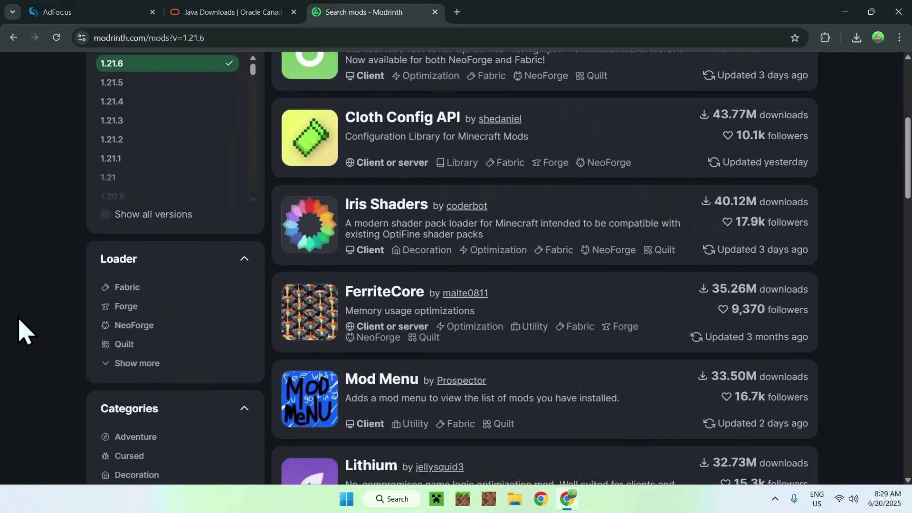
{"action": "left_click", "coordinate": [162, 303]}
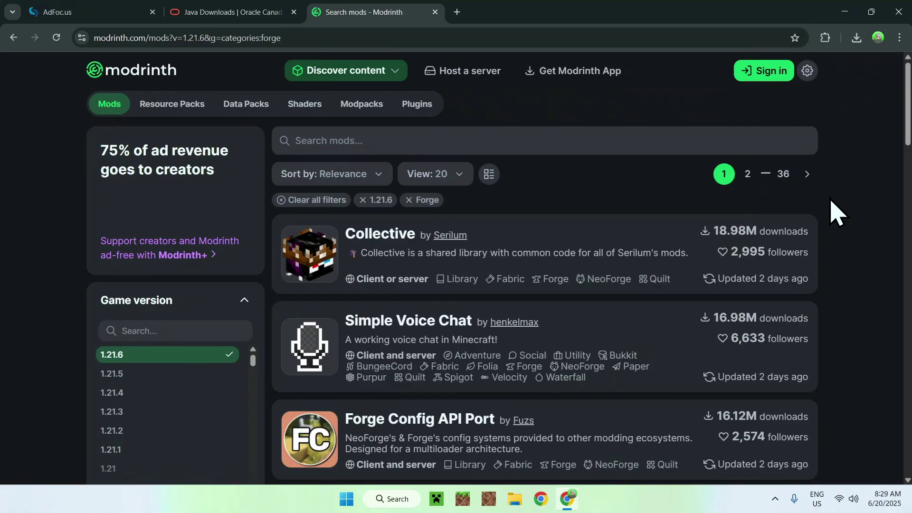
{"action": "scroll", "coordinate": [836, 213], "scroll_direction": "down", "scroll_amount": 12}
{"action": "scroll", "coordinate": [836, 212], "scroll_direction": "down", "scroll_amount": 15}
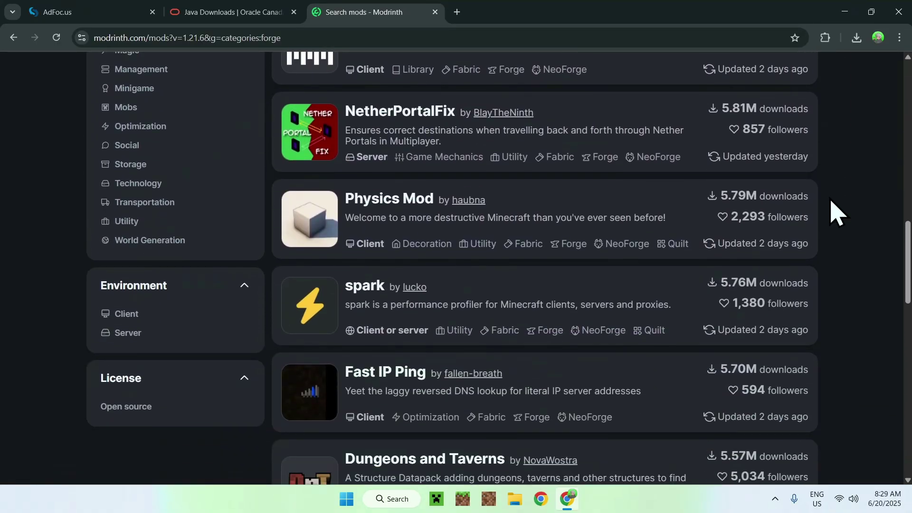
{"action": "scroll", "coordinate": [836, 212], "scroll_direction": "down", "scroll_amount": 3}
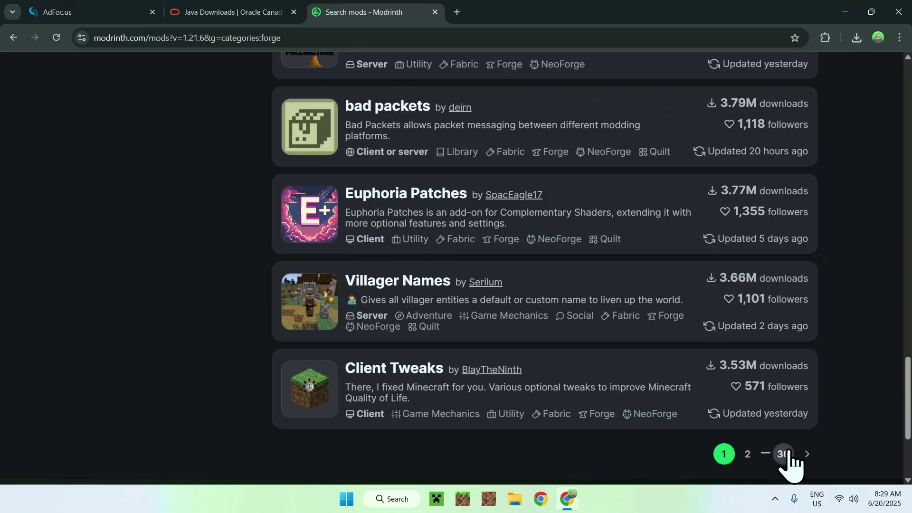
{"action": "scroll", "coordinate": [848, 361], "scroll_direction": "up", "scroll_amount": 20}
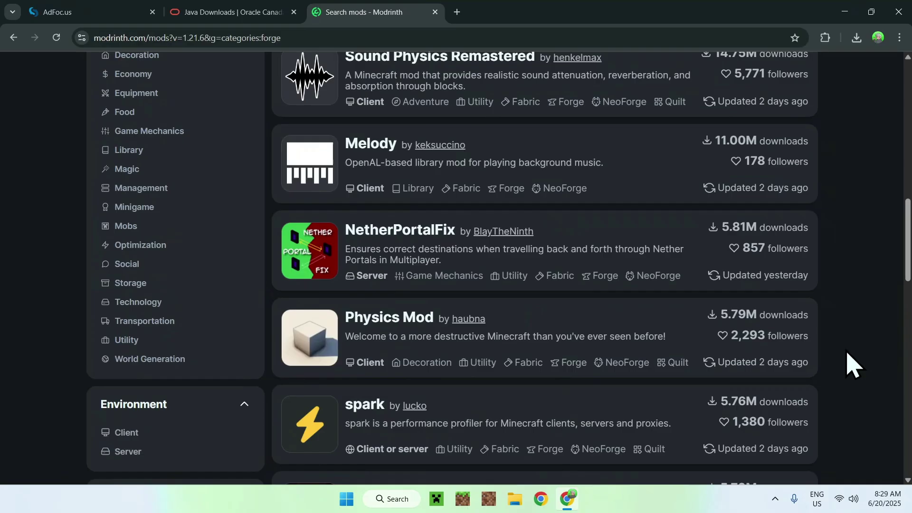
{"action": "scroll", "coordinate": [350, 239], "scroll_direction": "up", "scroll_amount": 6}
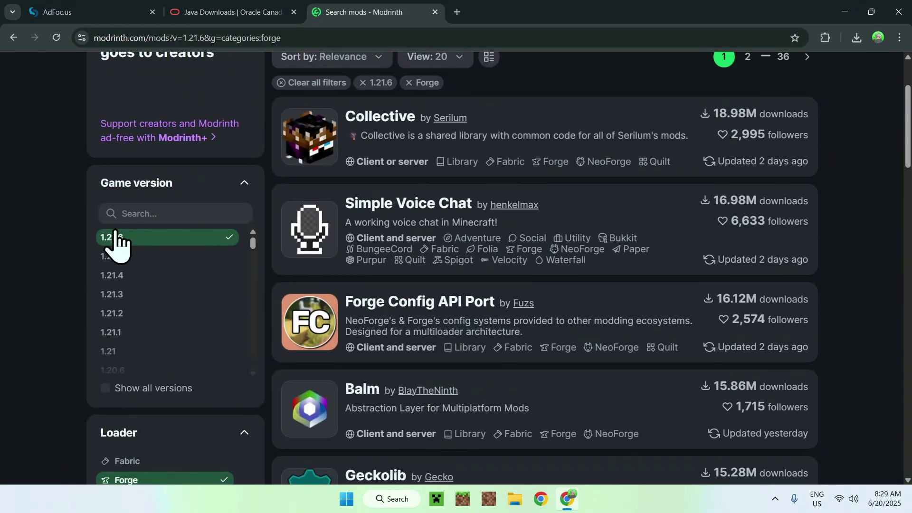
{"action": "scroll", "coordinate": [825, 259], "scroll_direction": "down", "scroll_amount": 14}
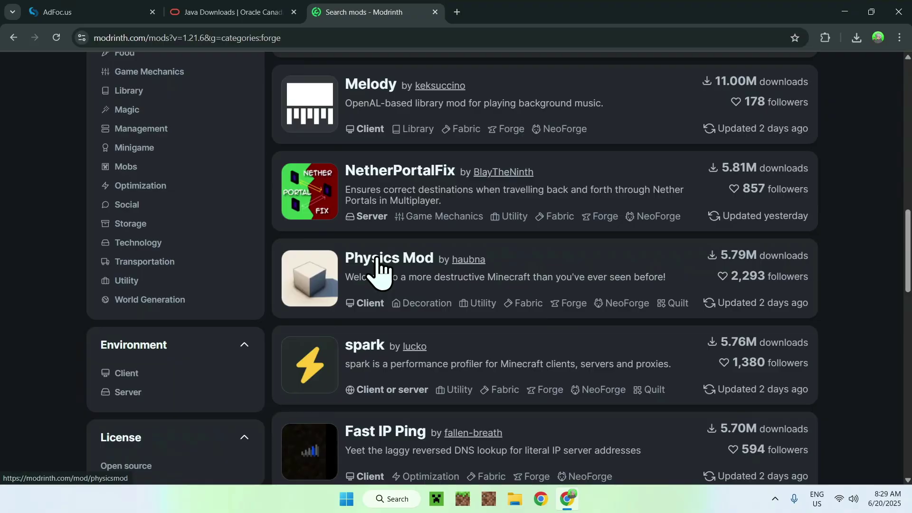
Filter Physics Mod versions to 1.21.6 and download the Forge 3.1.9 build.
{"action": "left_click", "coordinate": [389, 260]}
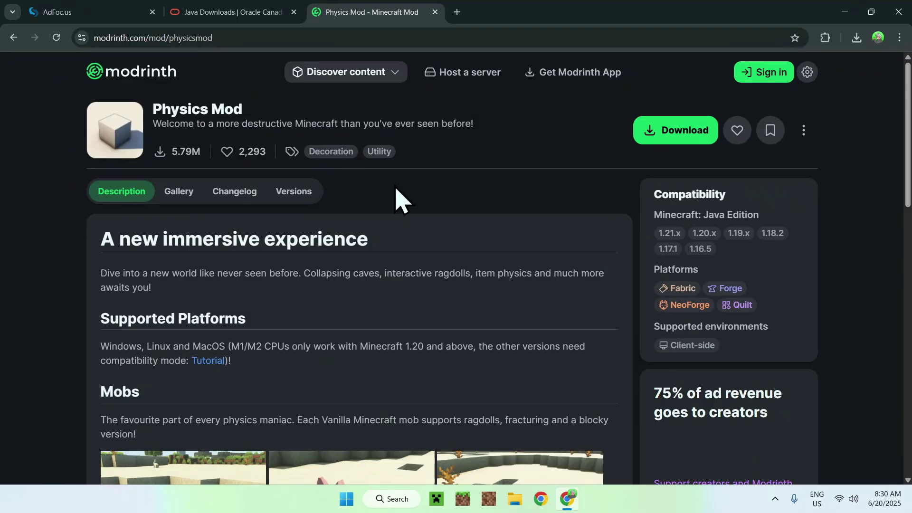
{"action": "left_click", "coordinate": [290, 191]}
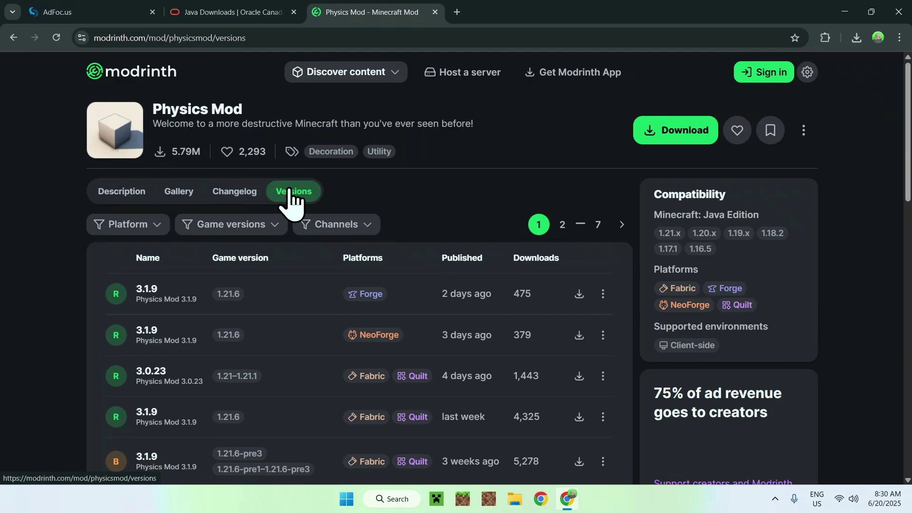
{"action": "left_click", "coordinate": [232, 227]}
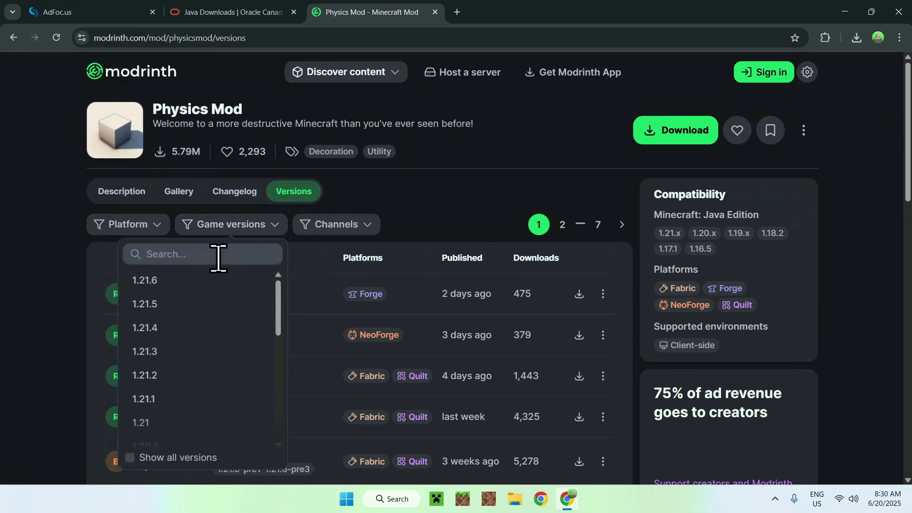
{"action": "left_click", "coordinate": [206, 293]}
{"action": "left_click", "coordinate": [505, 196]}
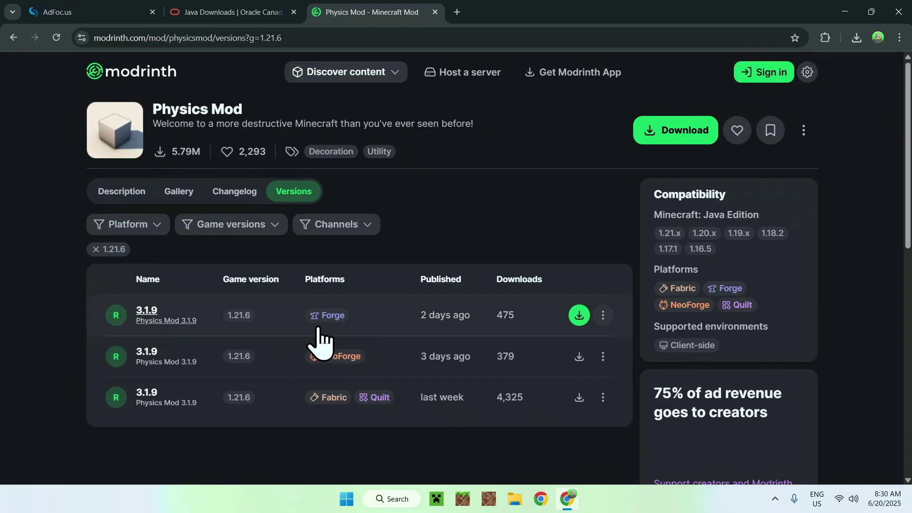
{"action": "left_click", "coordinate": [579, 314]}
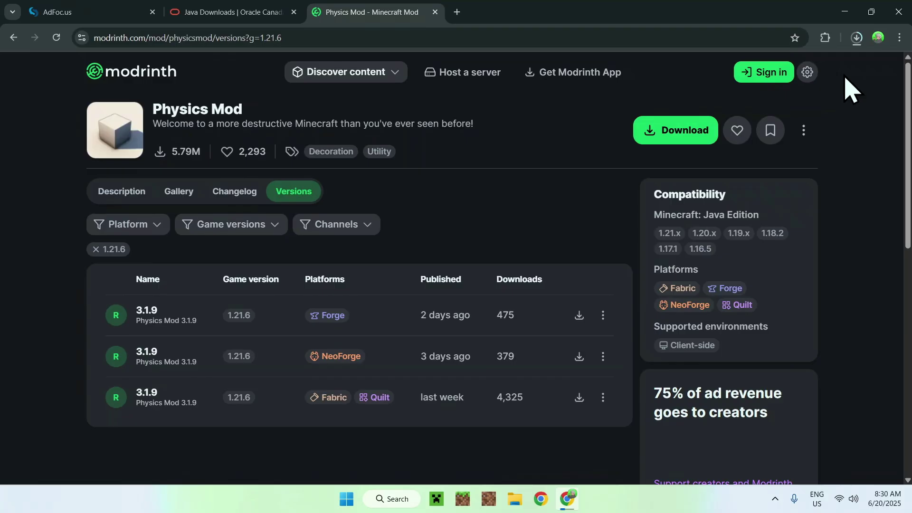
{"action": "left_click", "coordinate": [857, 38]}
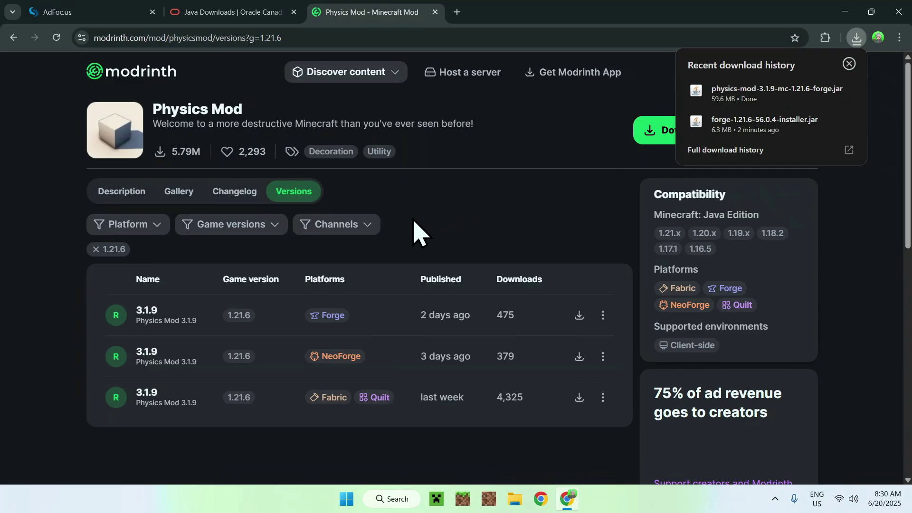
Verify the Physics Mod 3.1.9 Forge jar finished downloading, then close Chrome.
{"action": "left_click", "coordinate": [137, 326]}
{"action": "scroll", "coordinate": [55, 291], "scroll_direction": "down", "scroll_amount": 1}
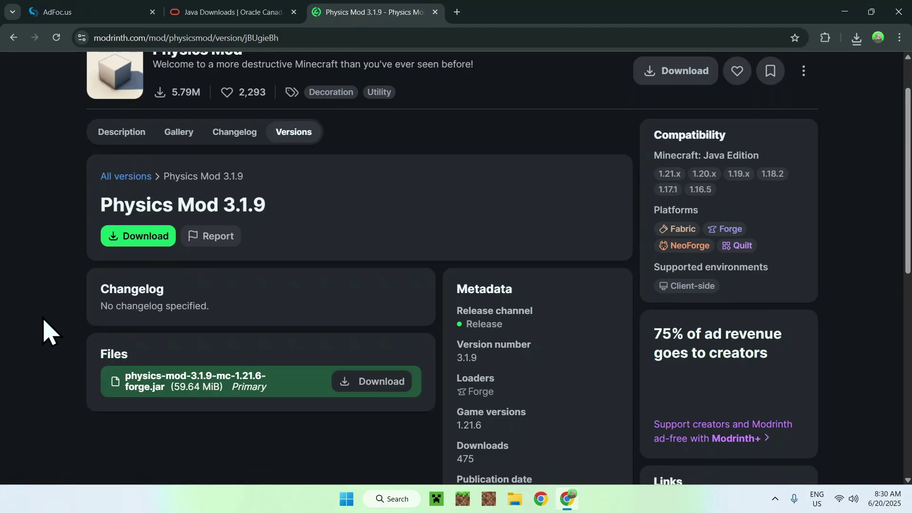
{"action": "scroll", "coordinate": [44, 323], "scroll_direction": "up", "scroll_amount": 1}
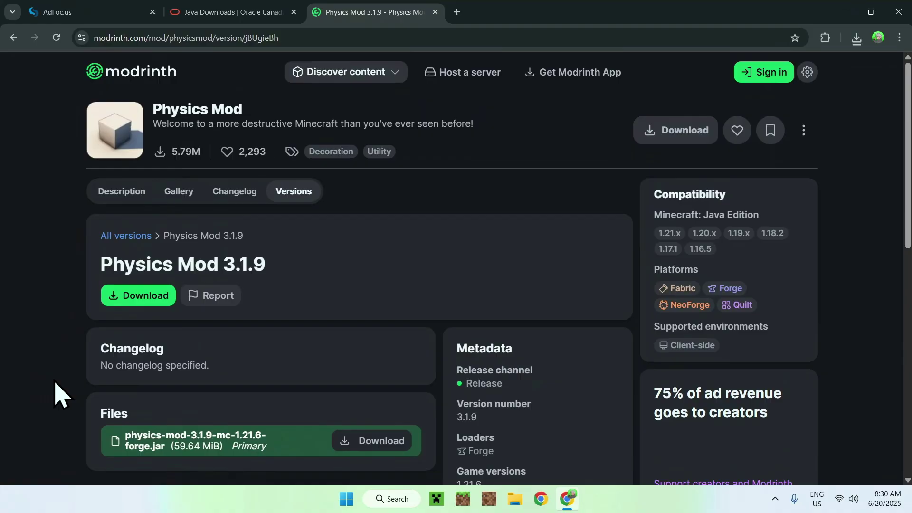
{"action": "left_click", "coordinate": [857, 38]}
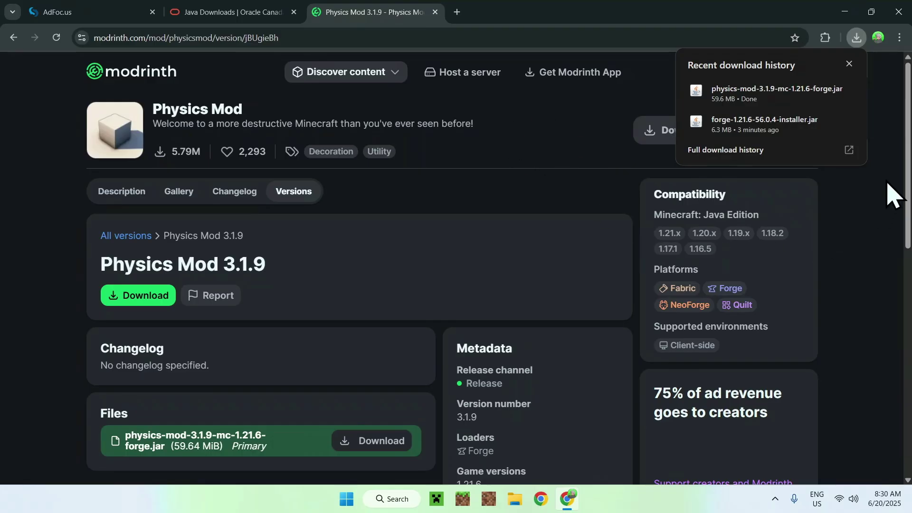
{"action": "left_click", "coordinate": [898, 12]}
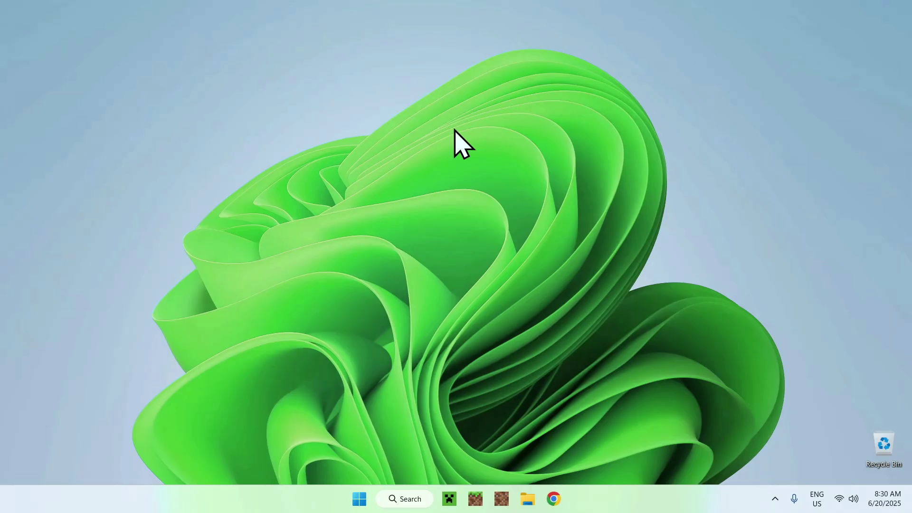
Run forge-1.21.6-56.0.4-installer.jar from Downloads and install the Forge client.
{"action": "left_click", "coordinate": [527, 496]}
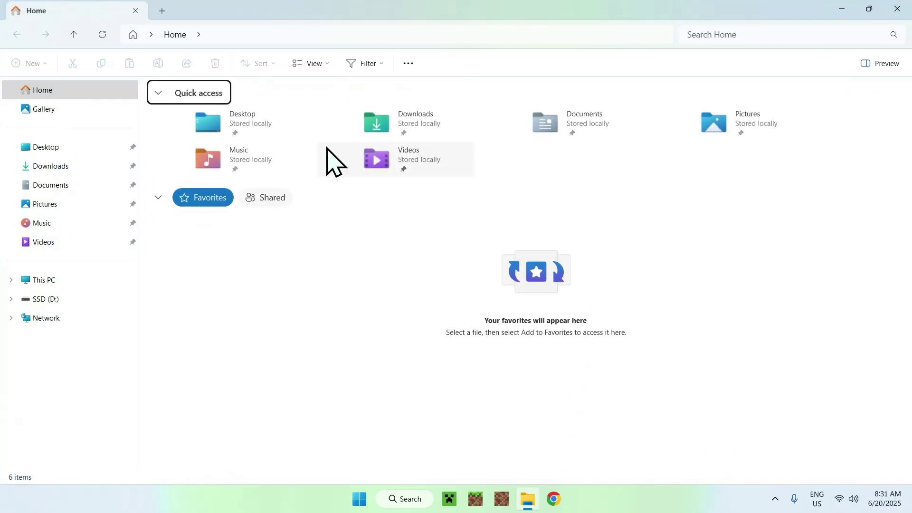
{"action": "left_click", "coordinate": [101, 165]}
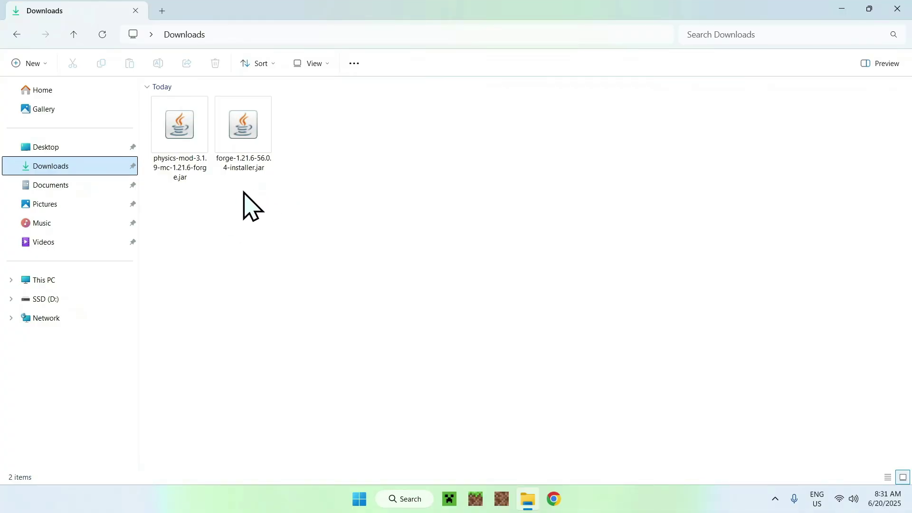
{"action": "double_click", "coordinate": [242, 151]}
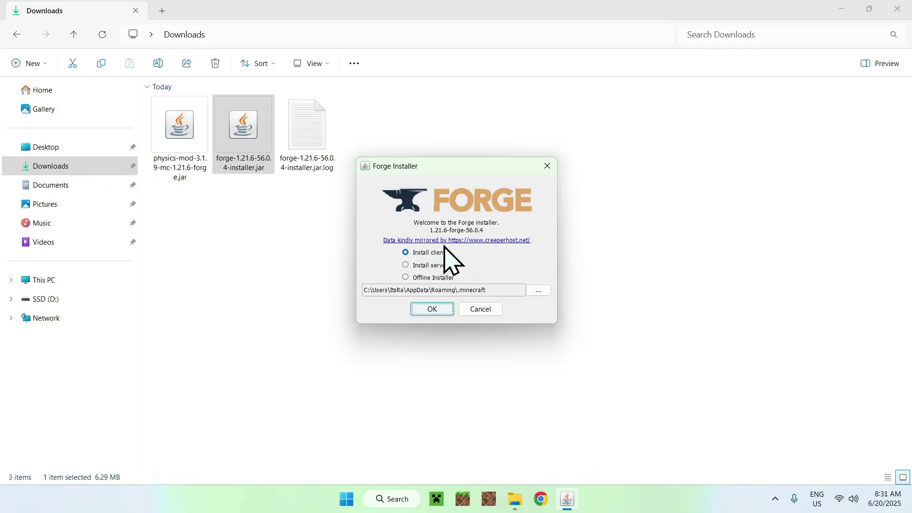
{"action": "left_click", "coordinate": [433, 309]}
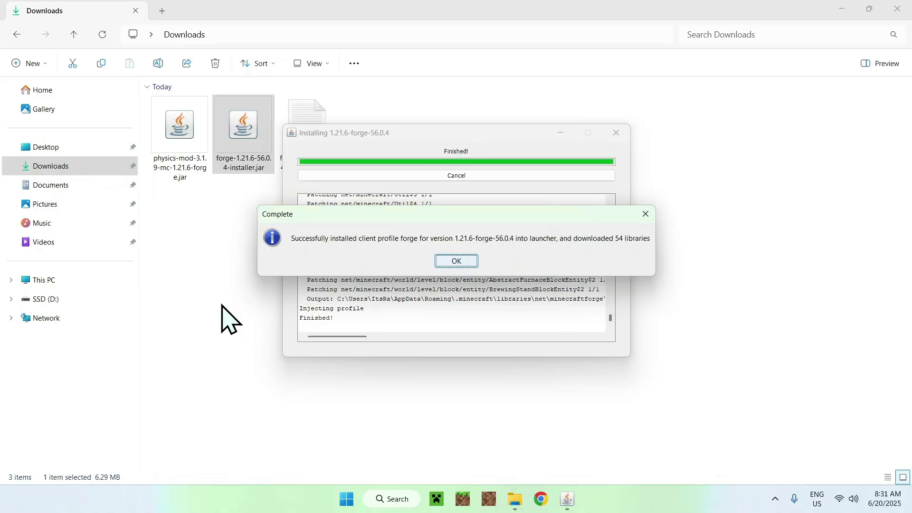
{"action": "left_click", "coordinate": [457, 263]}
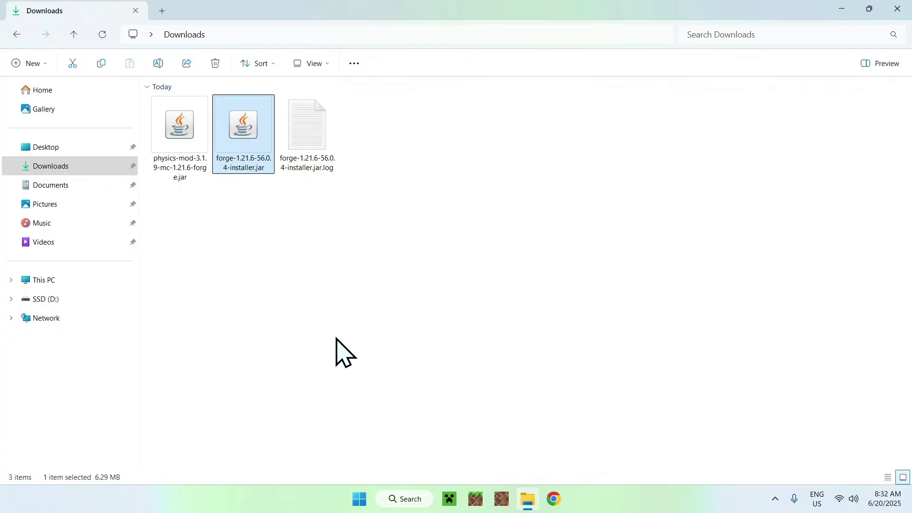
In the launcher's Installations list, open the forge 1.21.6-forge-56.0.4 game folder.
{"action": "left_click", "coordinate": [449, 499]}
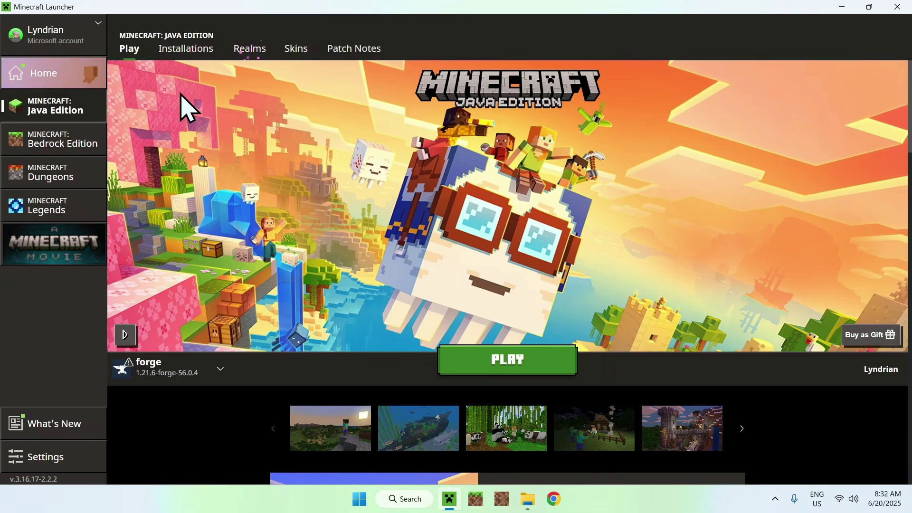
{"action": "left_click", "coordinate": [186, 56]}
{"action": "mouse_move", "coordinate": [413, 188]}
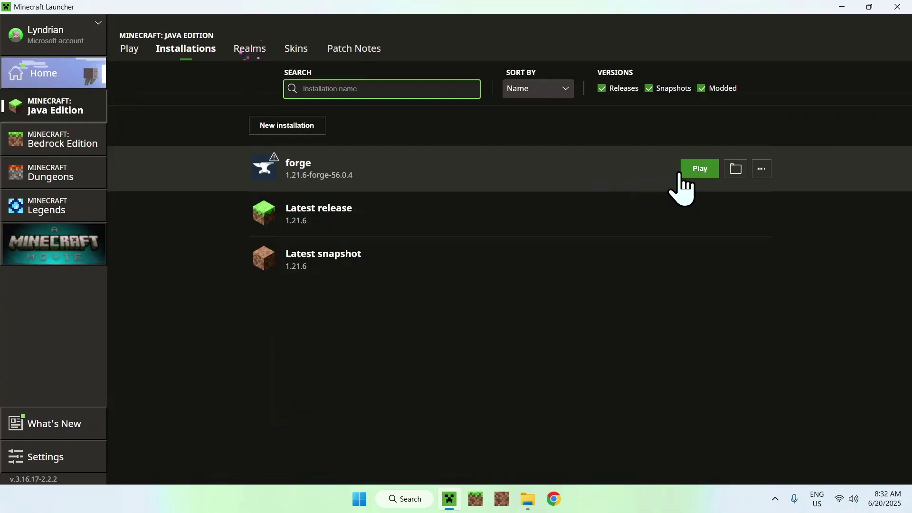
{"action": "left_click", "coordinate": [736, 172]}
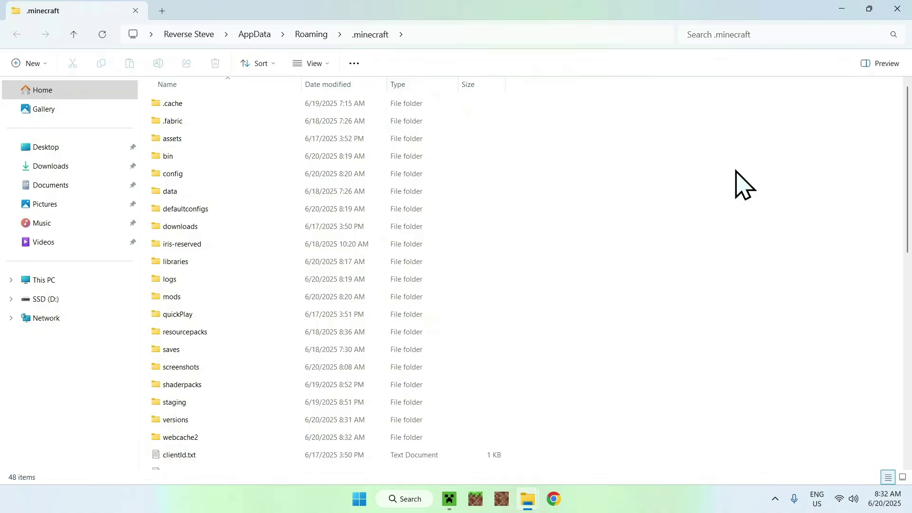
Create a new folder in .minecraft, then open the mods folder.
{"action": "left_click", "coordinate": [234, 296]}
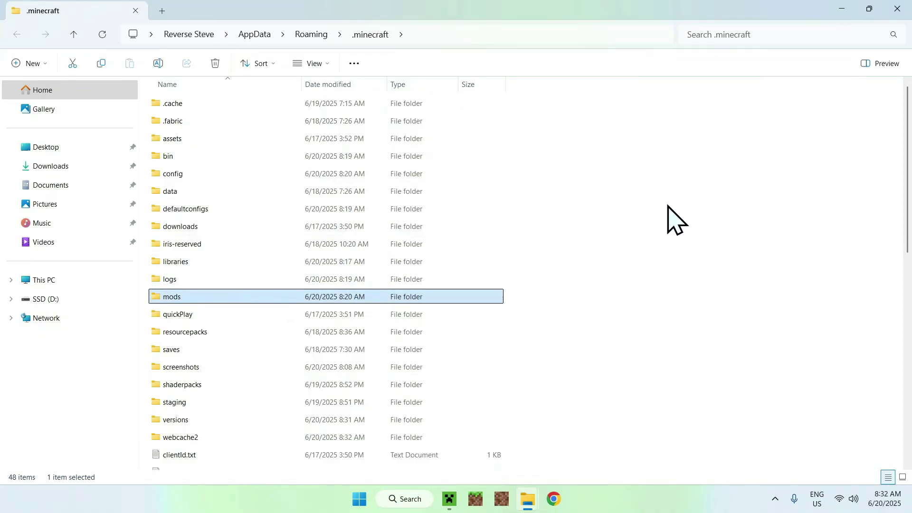
{"action": "right_click", "coordinate": [617, 199]}
{"action": "mouse_move", "coordinate": [644, 277]}
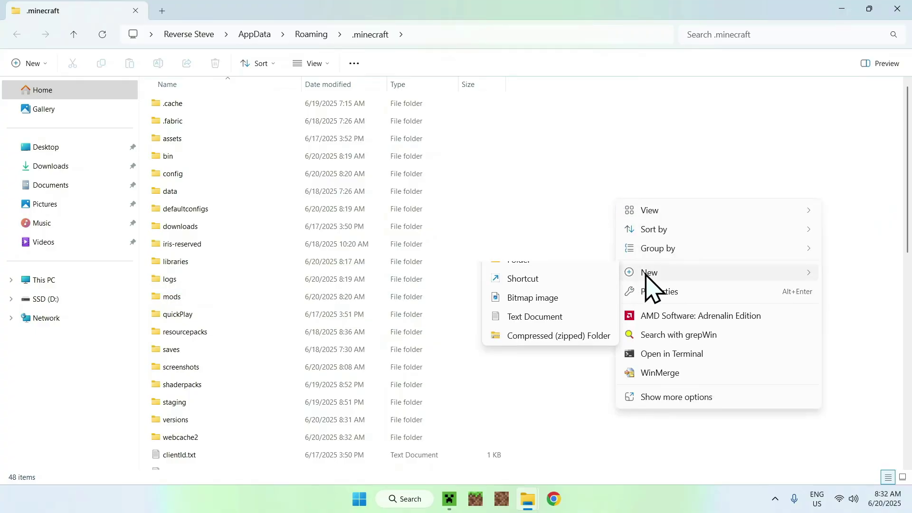
{"action": "left_click", "coordinate": [577, 278]}
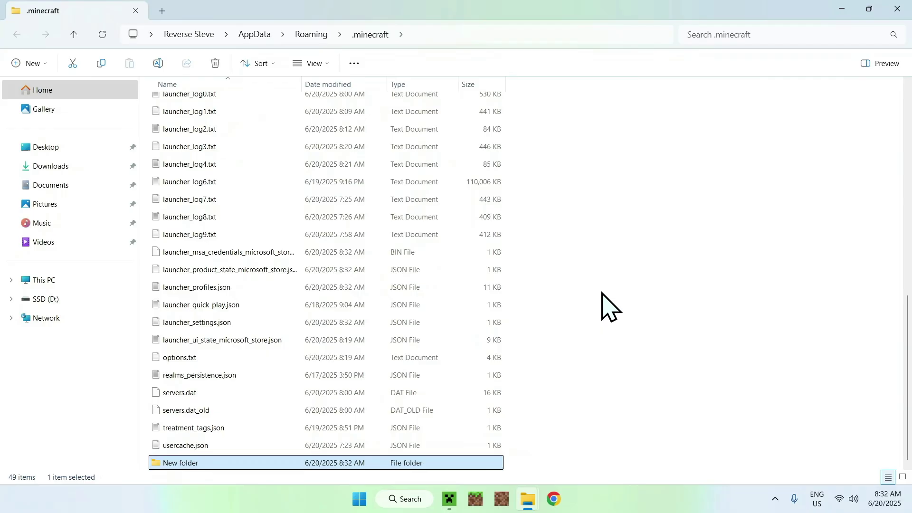
{"action": "left_click", "coordinate": [603, 306]}
{"action": "scroll", "coordinate": [603, 307], "scroll_direction": "up", "scroll_amount": 10}
{"action": "left_click", "coordinate": [335, 296]}
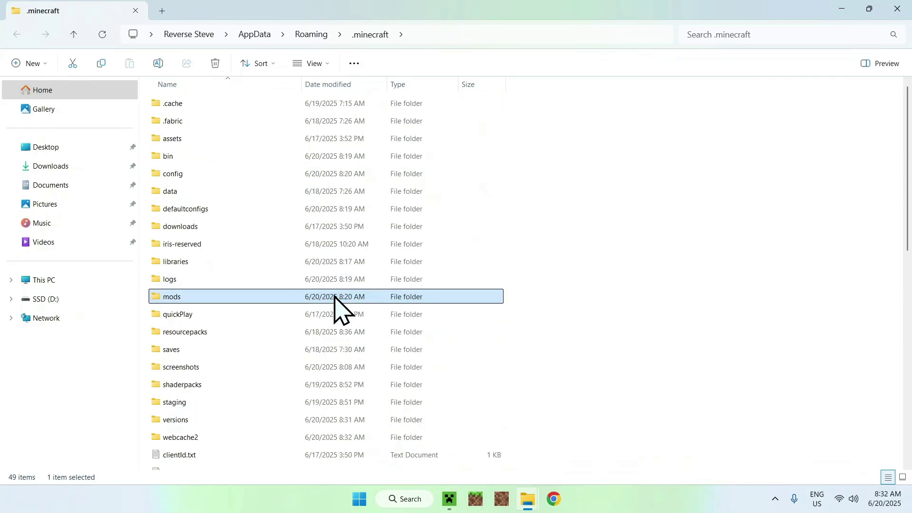
{"action": "double_click", "coordinate": [255, 297]}
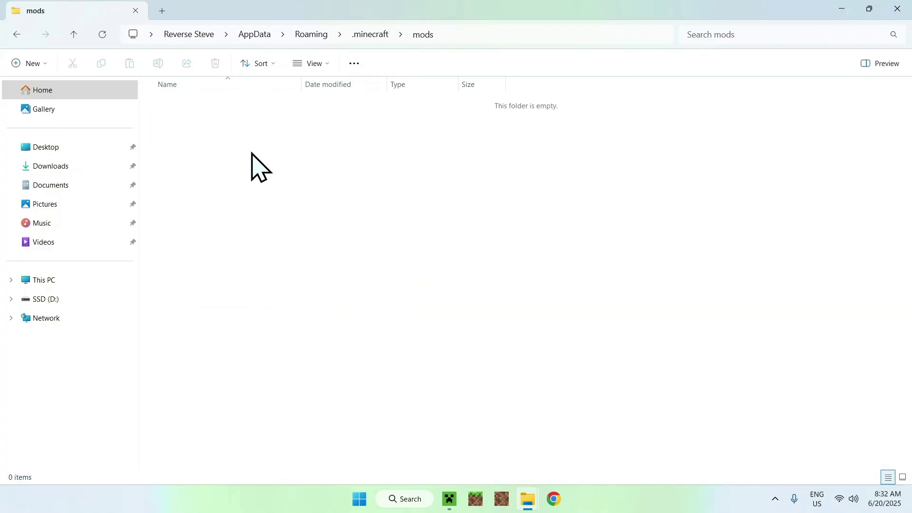
Copy physics-mod-3.1.9-mc-1.21.6-forge.jar from Downloads into the mods folder.
{"action": "left_click", "coordinate": [71, 166]}
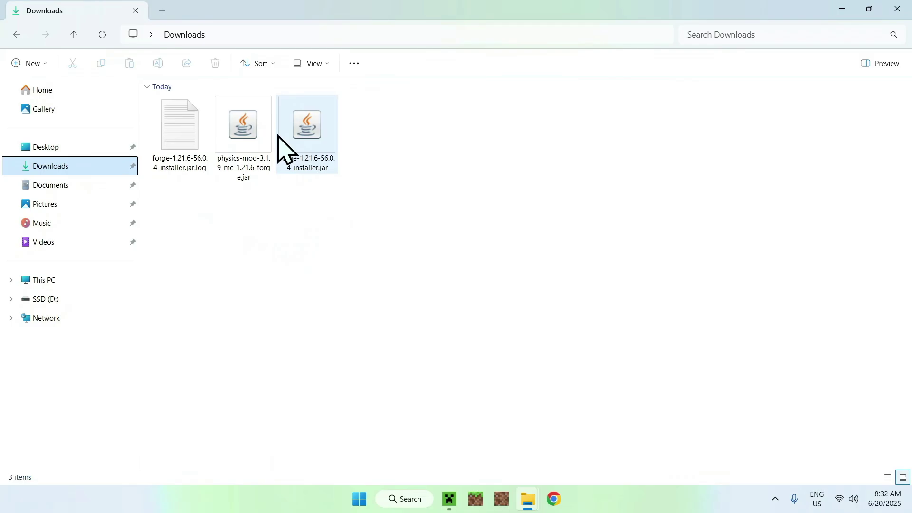
{"action": "left_click", "coordinate": [243, 133]}
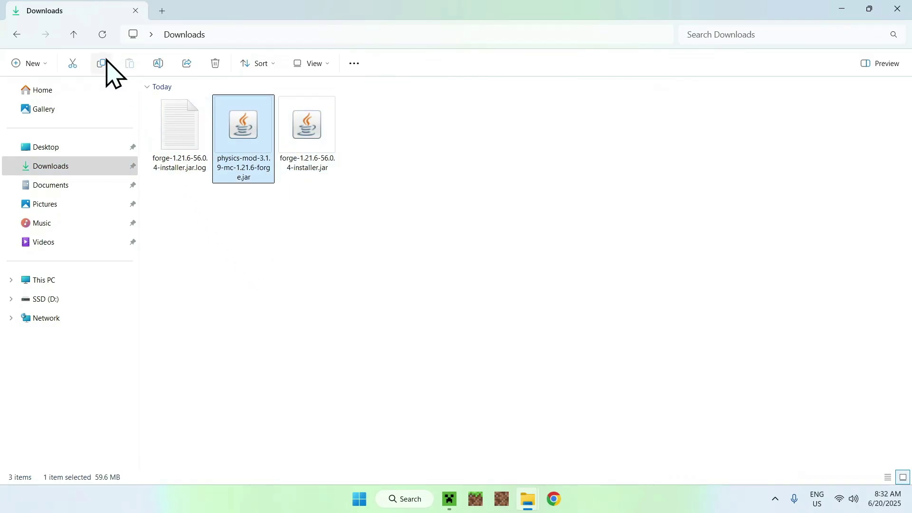
{"action": "left_click", "coordinate": [15, 35]}
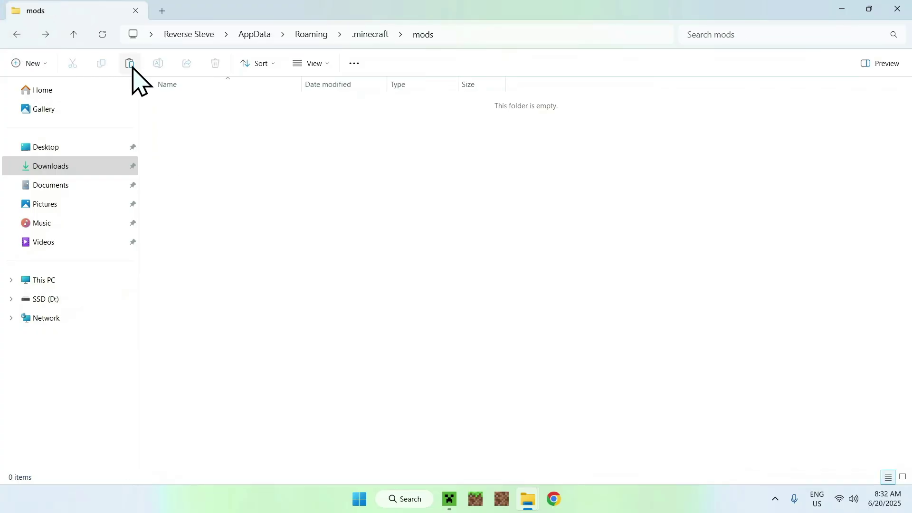
{"action": "left_click", "coordinate": [131, 65]}
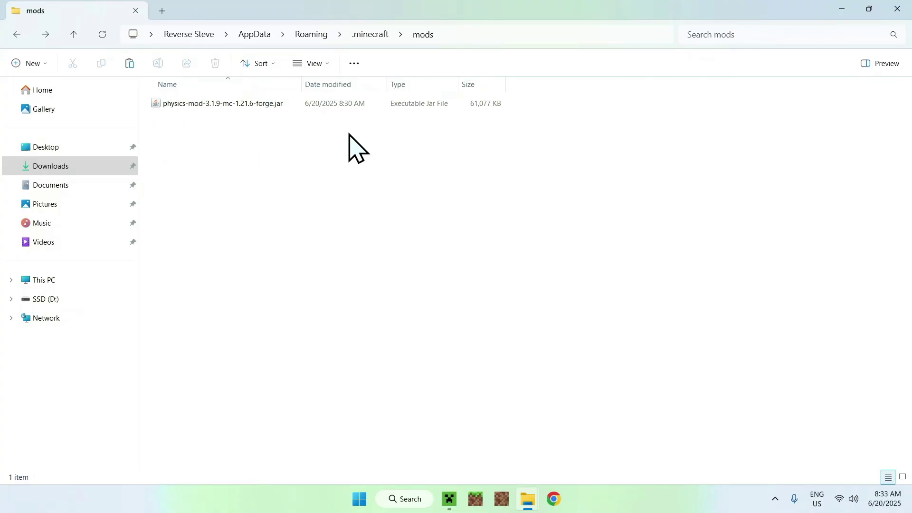
Play the 1.21.6-forge-56.0.4 installation, permanently dismissing the modified-installation risk warning.
{"action": "left_click", "coordinate": [449, 498]}
{"action": "left_click", "coordinate": [129, 48]}
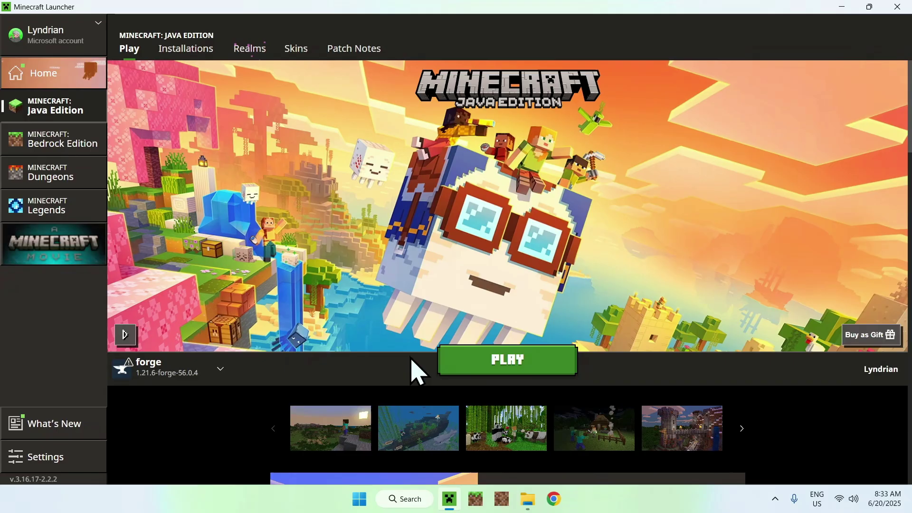
{"action": "left_click", "coordinate": [501, 366]}
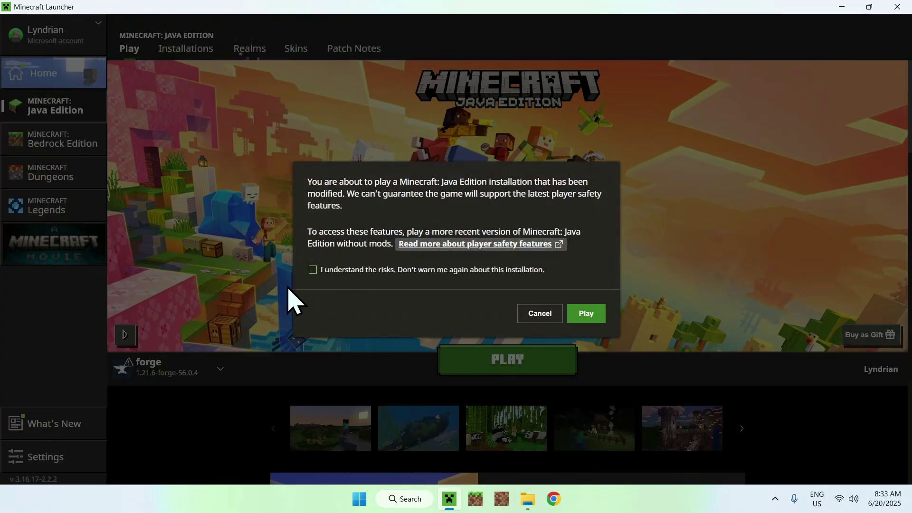
{"action": "left_click", "coordinate": [312, 270]}
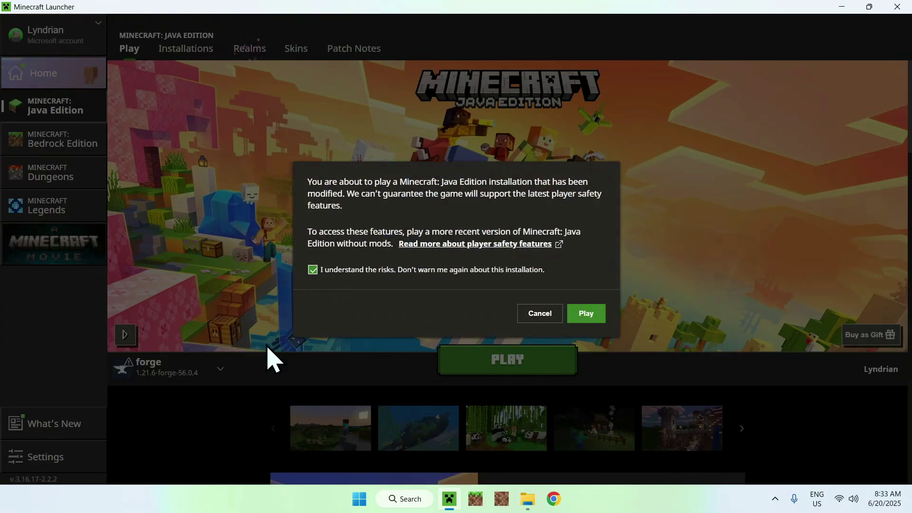
{"action": "left_click", "coordinate": [586, 315]}
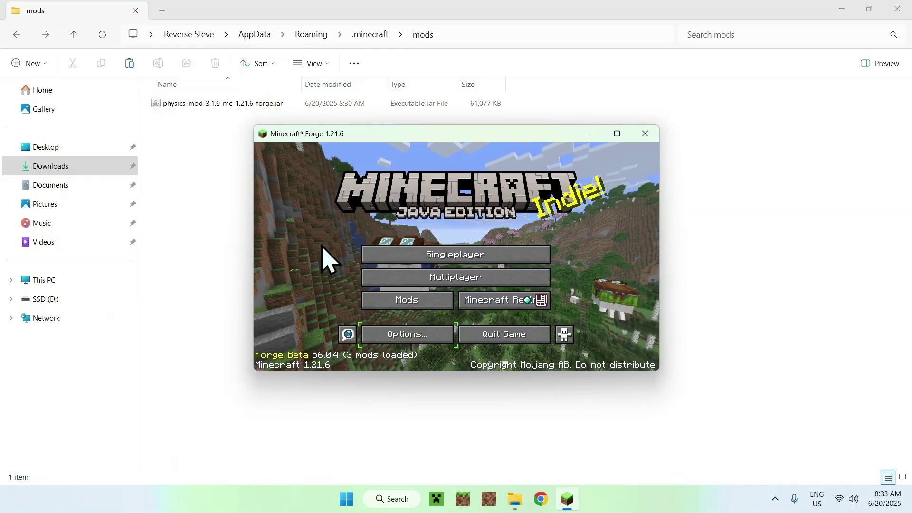
Maximize the game window and verify the Mods list shows Physics Mod 3.1.9 loaded.
{"action": "left_click", "coordinate": [618, 133]}
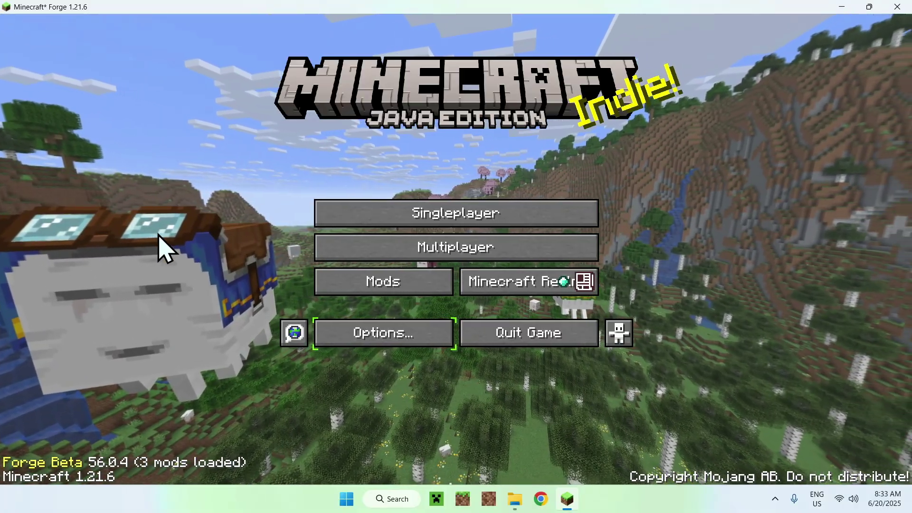
{"action": "left_click", "coordinate": [359, 288]}
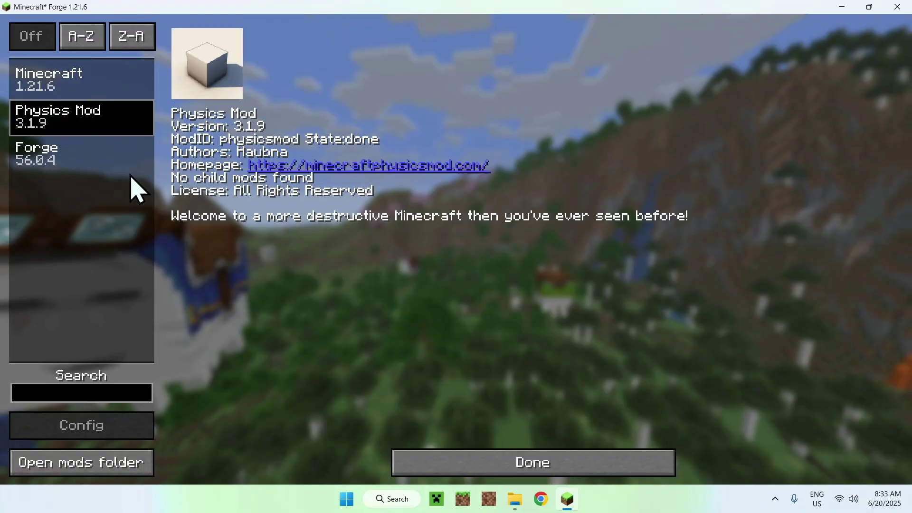
{"action": "left_click", "coordinate": [534, 468]}
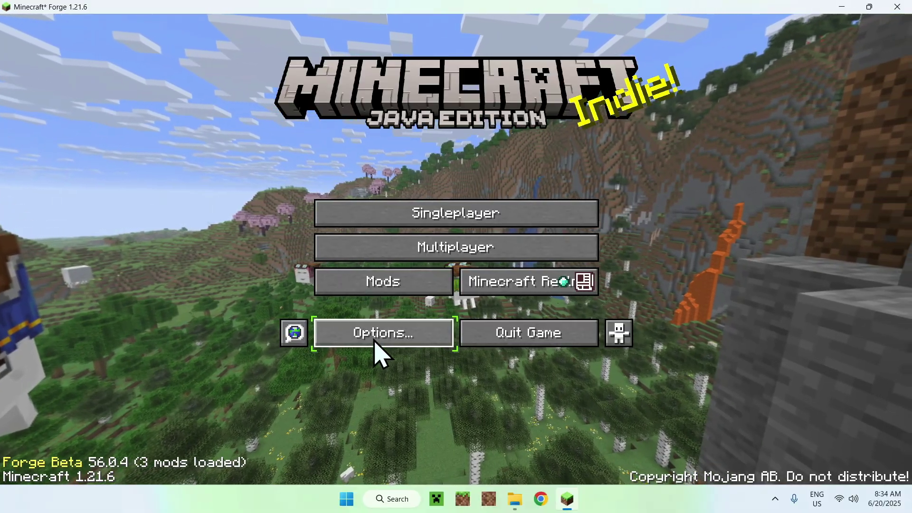
{"action": "left_click", "coordinate": [375, 344]}
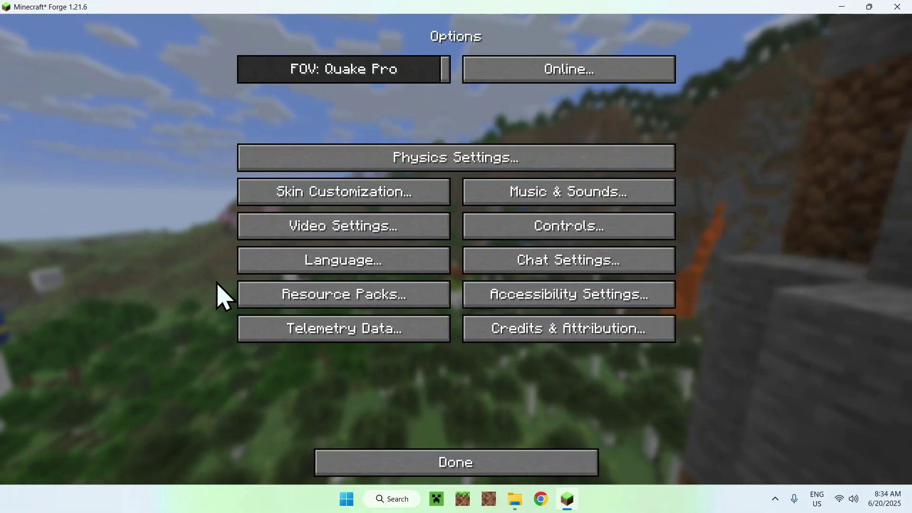
{"action": "left_click", "coordinate": [447, 160]}
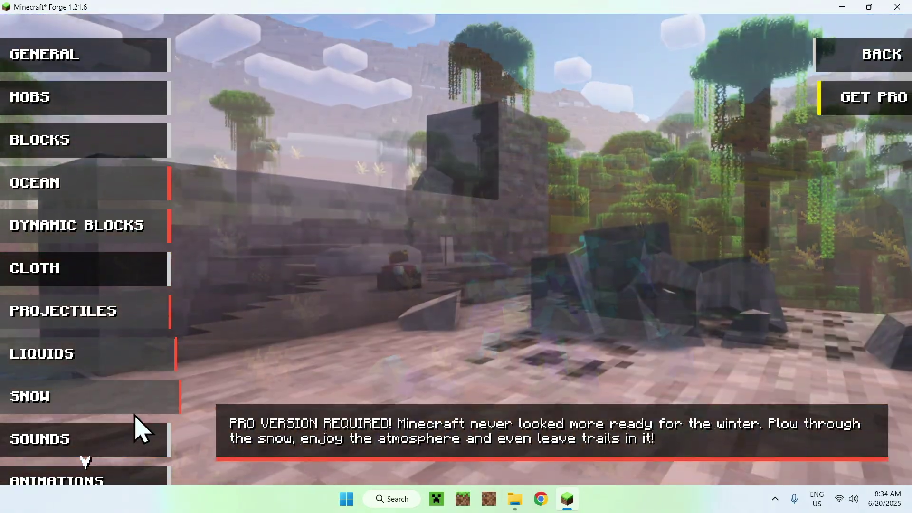
{"action": "left_click", "coordinate": [123, 65]}
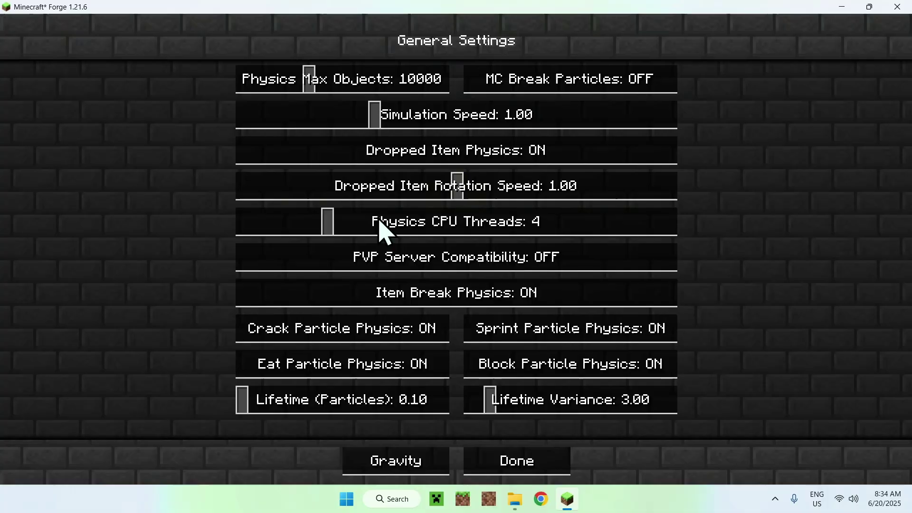
{"action": "left_click", "coordinate": [537, 472]}
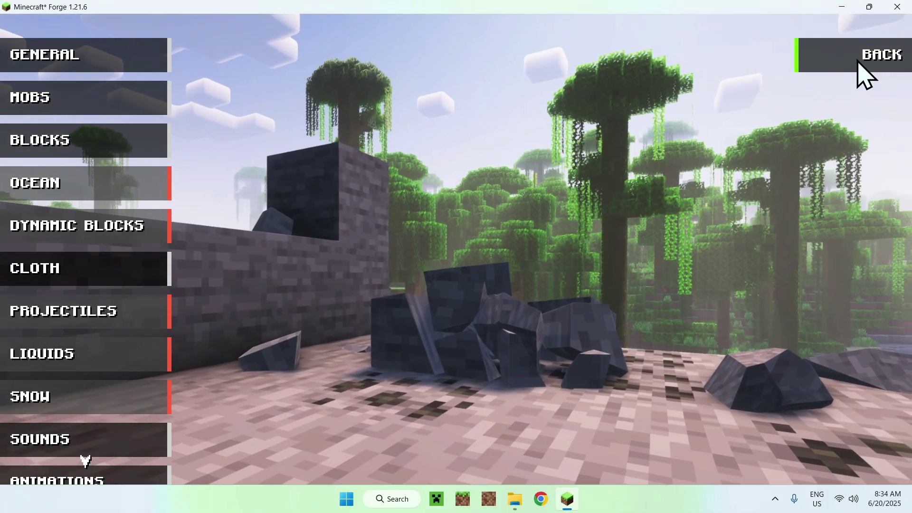
{"action": "left_click", "coordinate": [858, 63]}
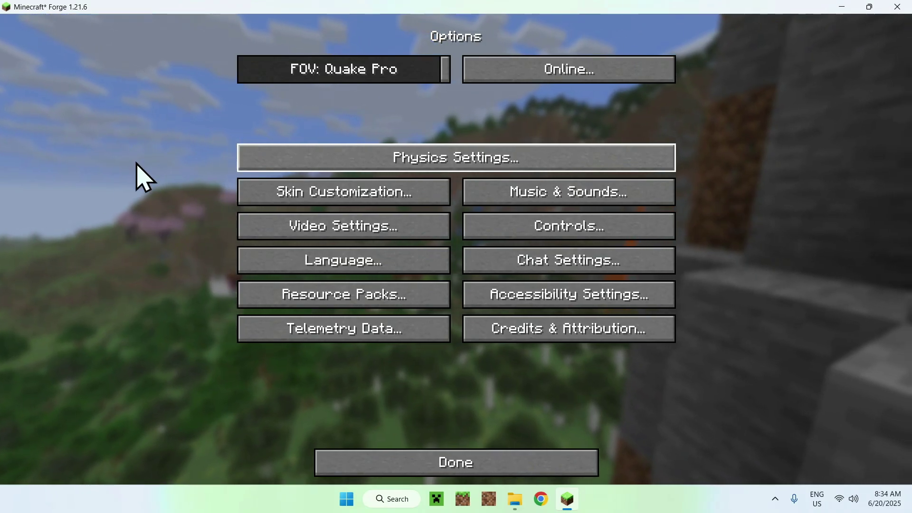
{"action": "left_click", "coordinate": [466, 472]}
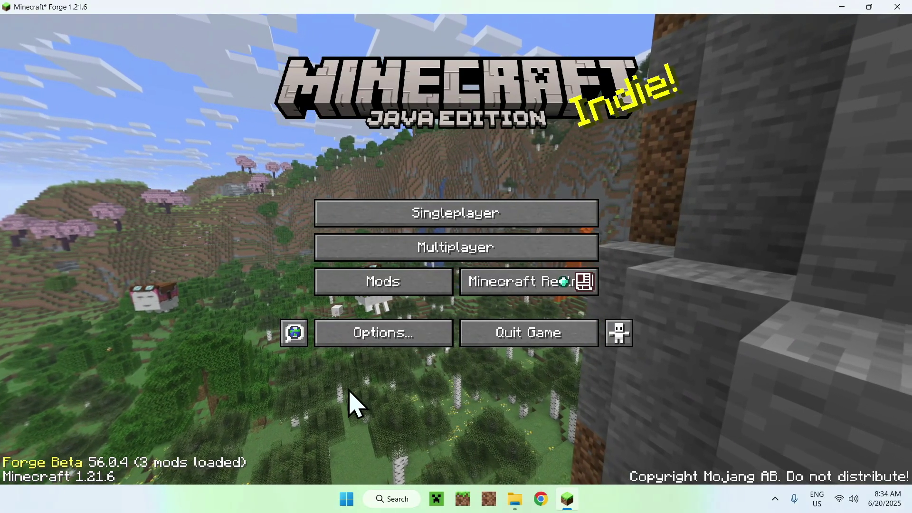
{"action": "left_click", "coordinate": [369, 289]}
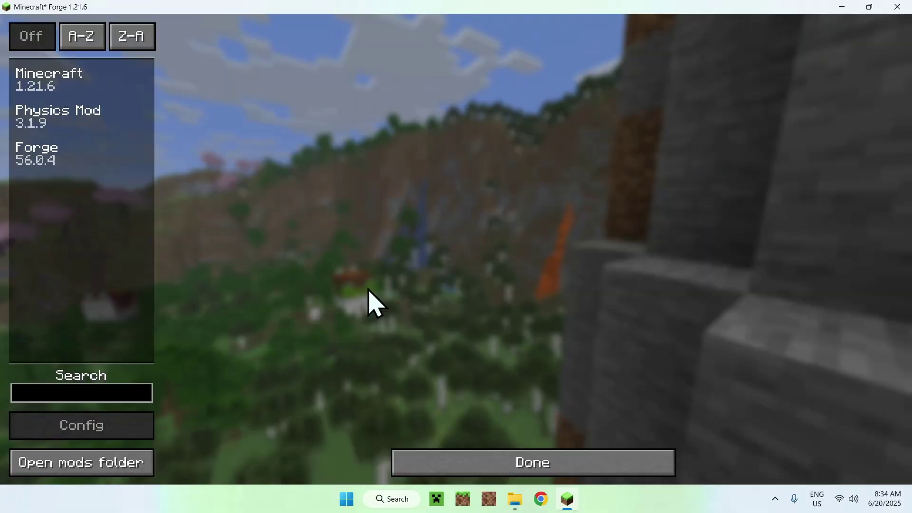
{"action": "left_click", "coordinate": [586, 468]}
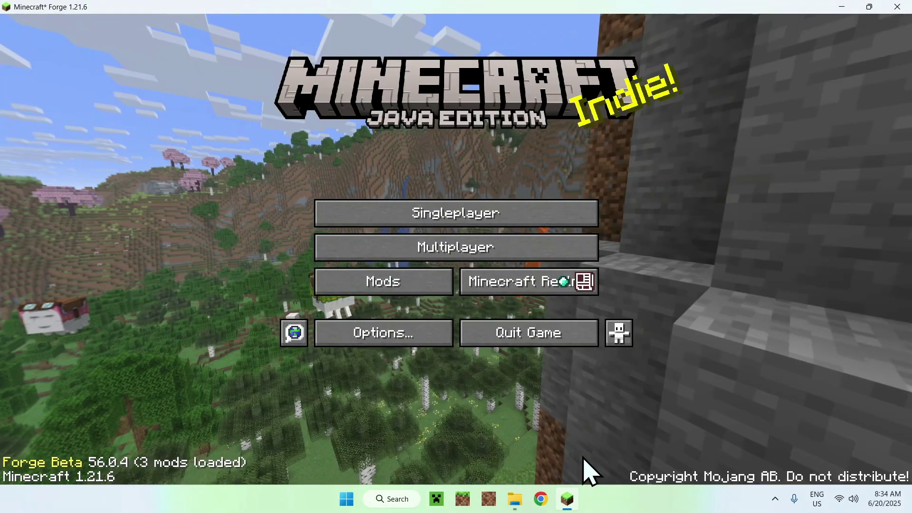